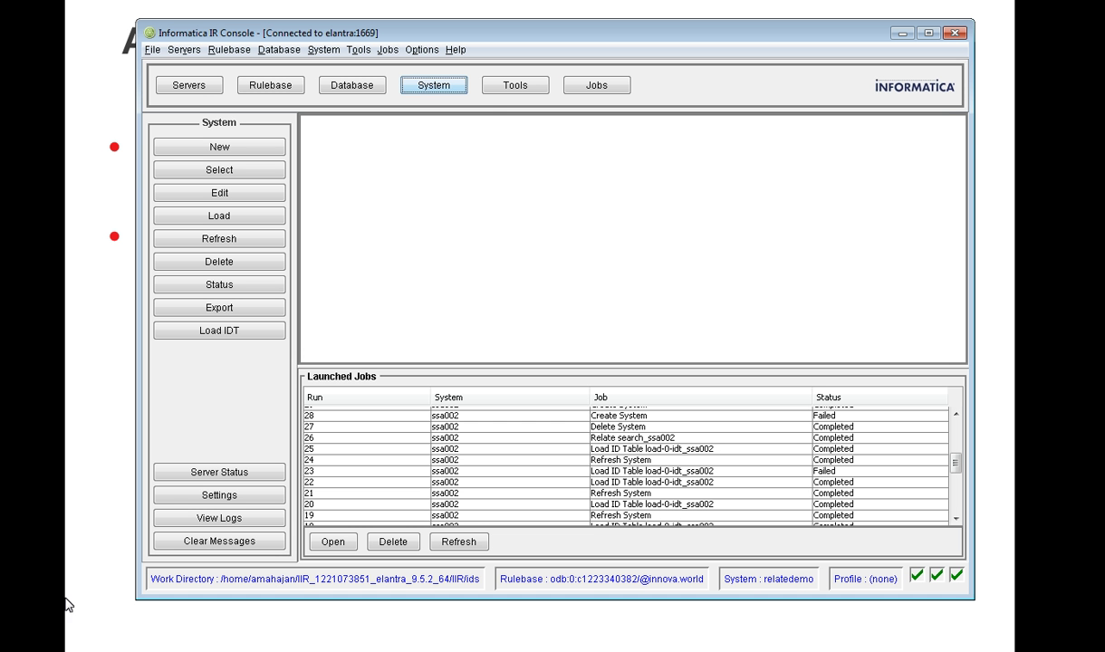
# - Open the Relate tool's settings for the relatedemo system
pyautogui.click(421, 96)
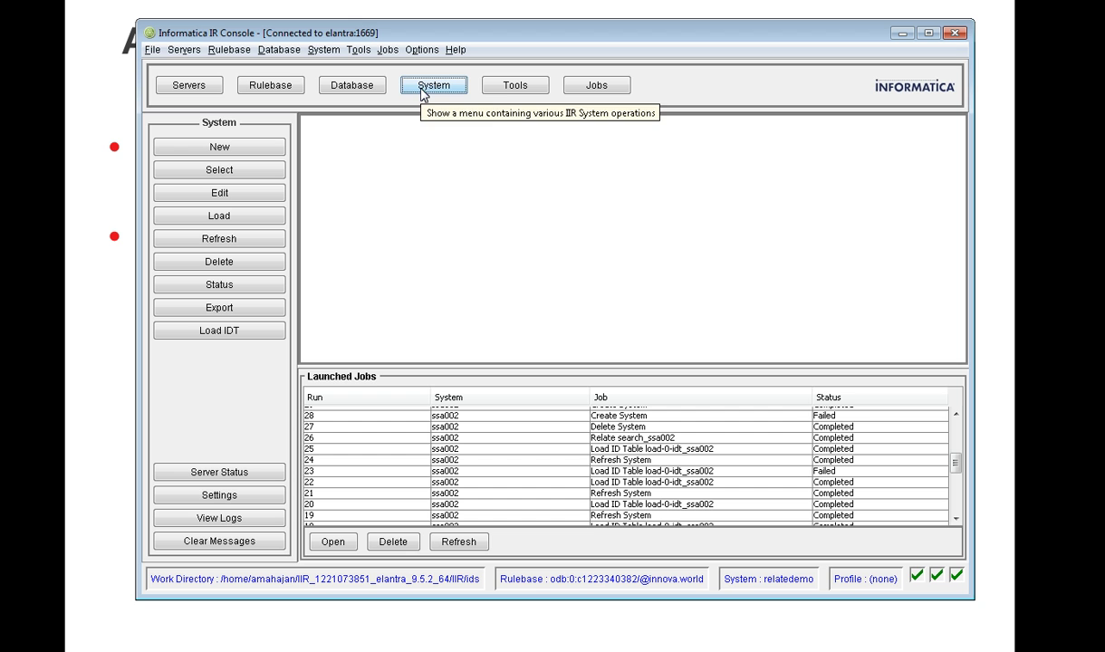
pyautogui.click(499, 88)
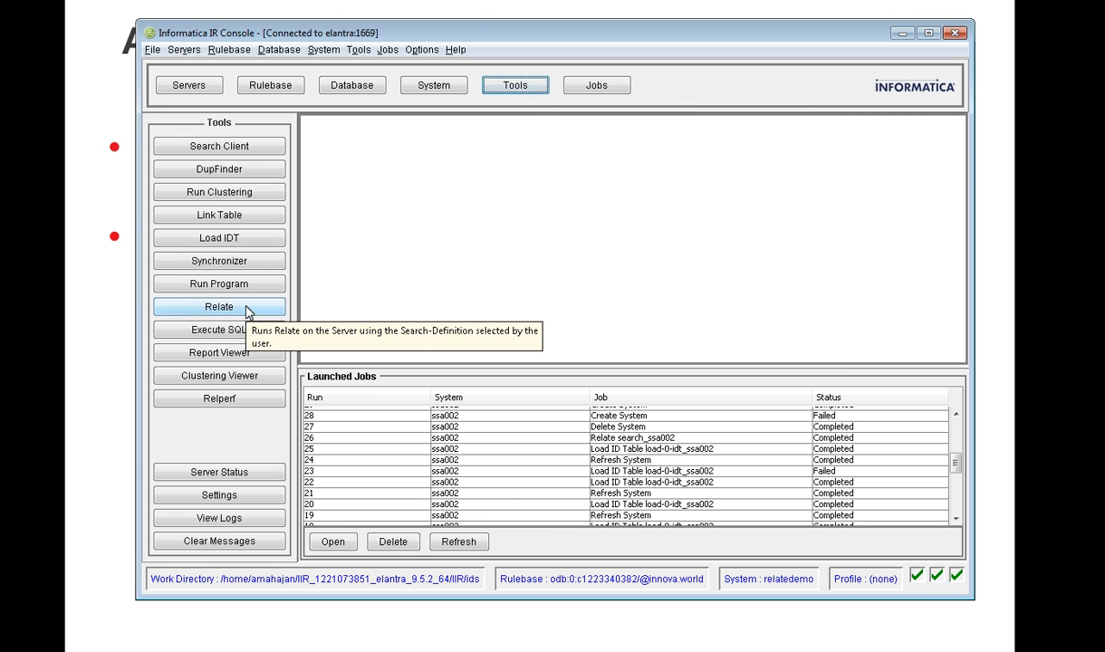
pyautogui.click(246, 311)
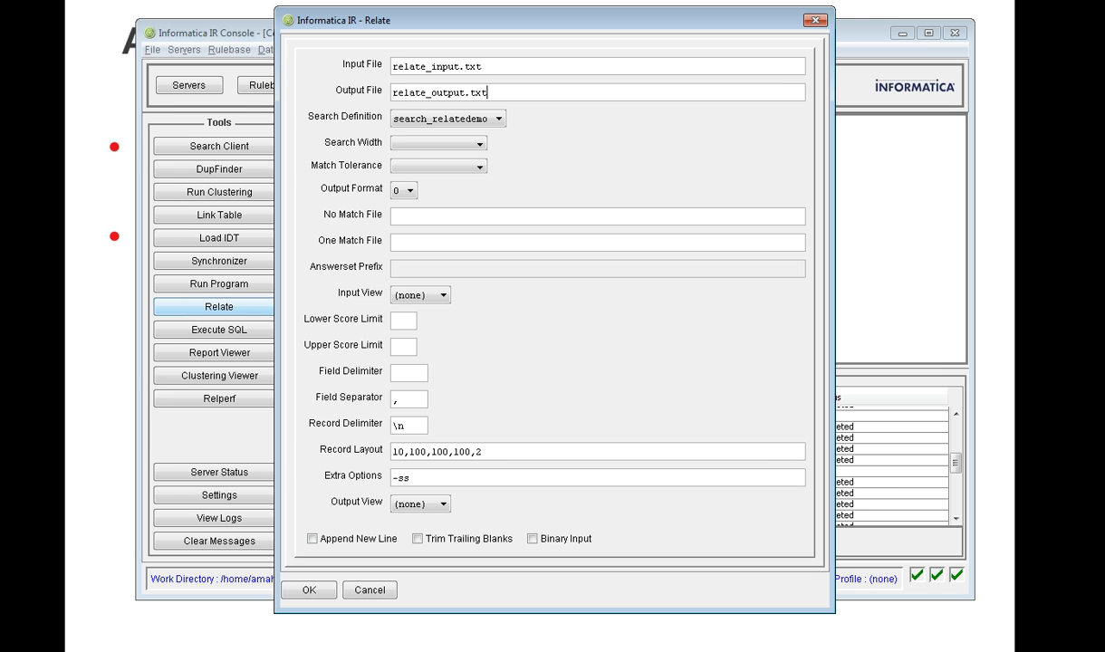
# - Switch to Notepad++ and compare the idt_relatedemo fields ID, NAME, DOB and ADDRESS in relatedemo.sdf with the record layout in relate_input.txt
pyautogui.hotkey('alt', 'Tab')
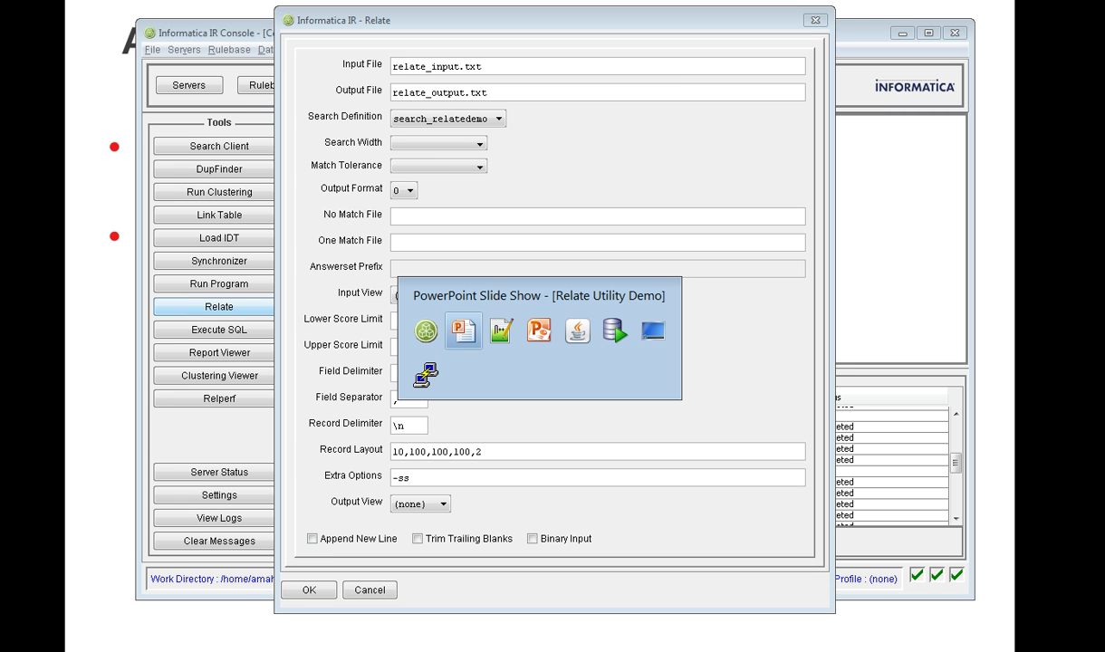
pyautogui.hotkey('alt', 'Tab')
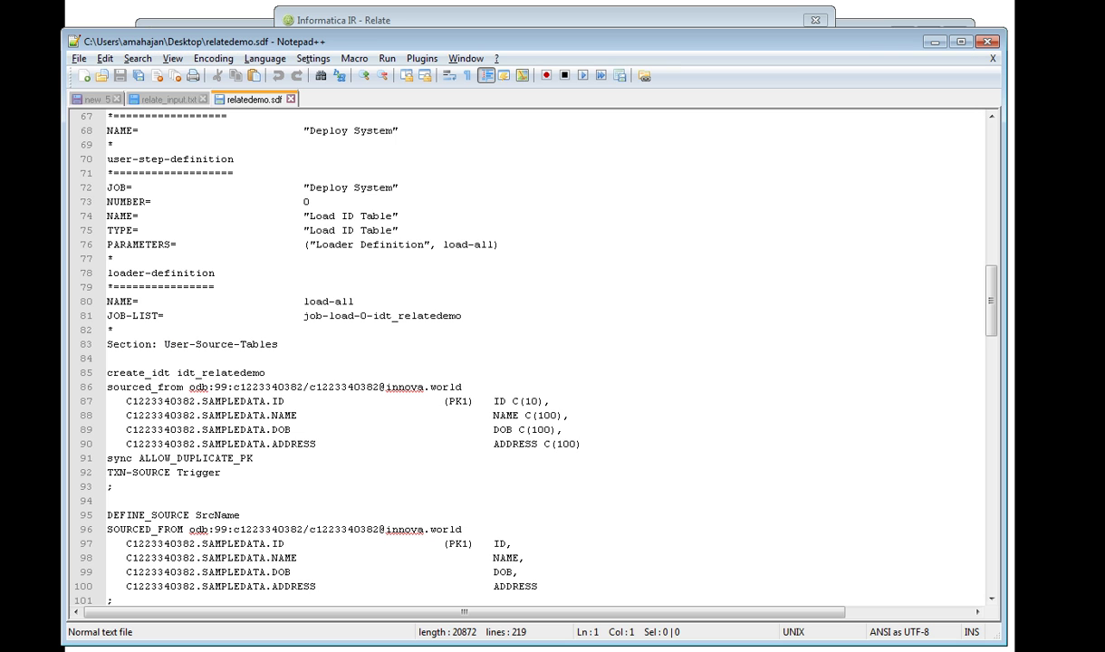
pyautogui.click(167, 99)
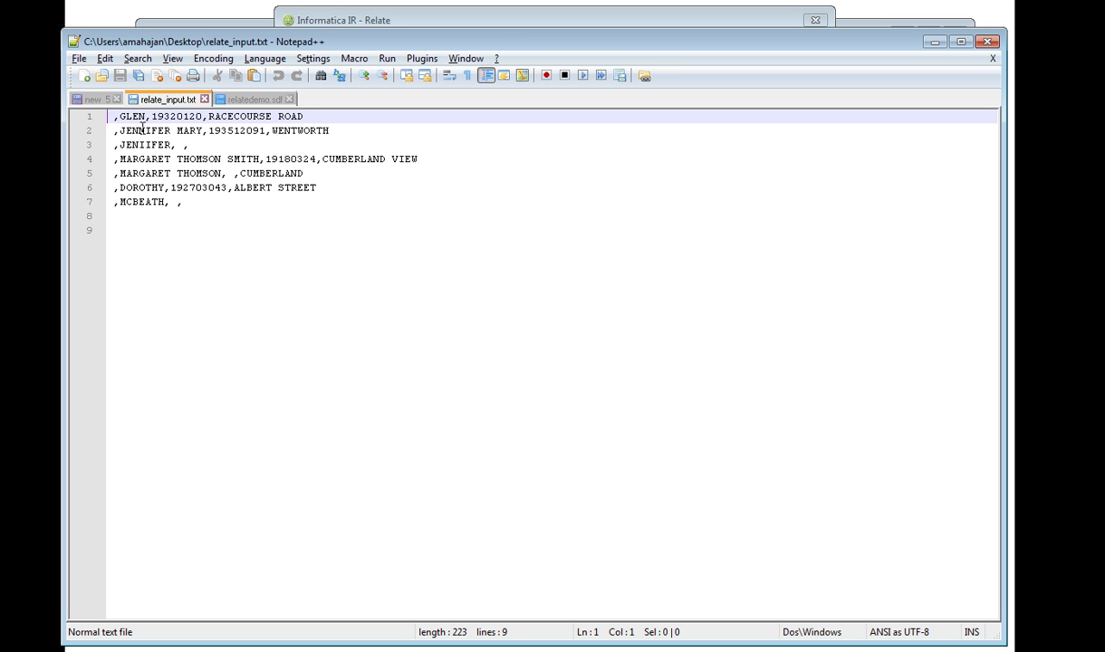
pyautogui.click(248, 100)
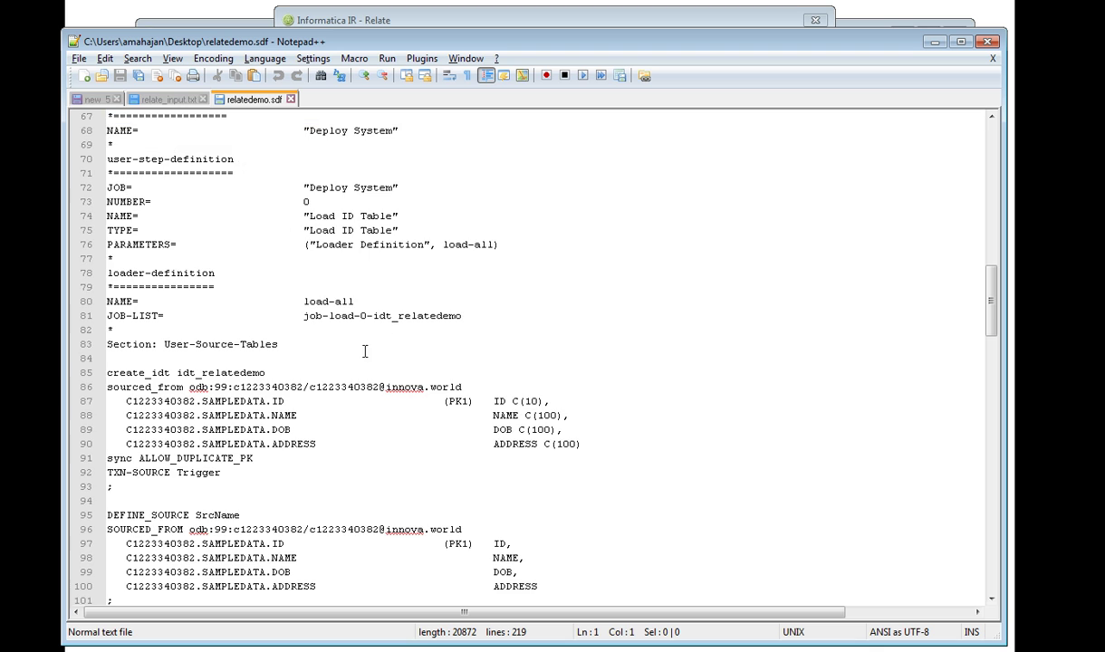
pyautogui.moveTo(991, 315); pyautogui.dragTo(945, 324)
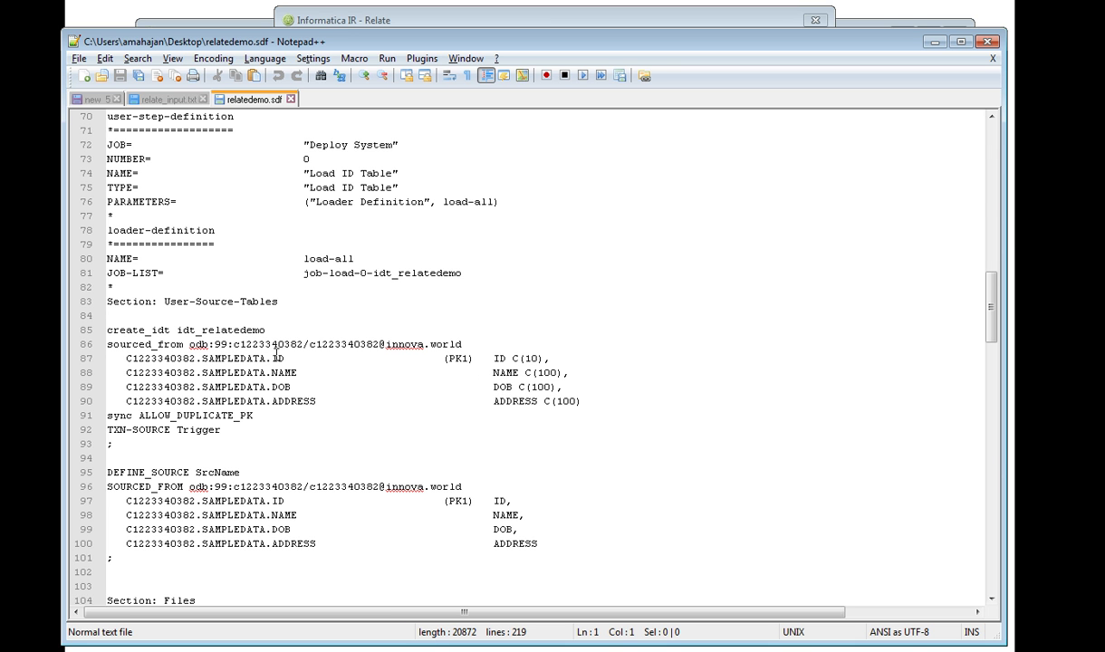
pyautogui.doubleClick(501, 359)
pyautogui.doubleClick(505, 372)
pyautogui.doubleClick(503, 387)
pyautogui.doubleClick(505, 401)
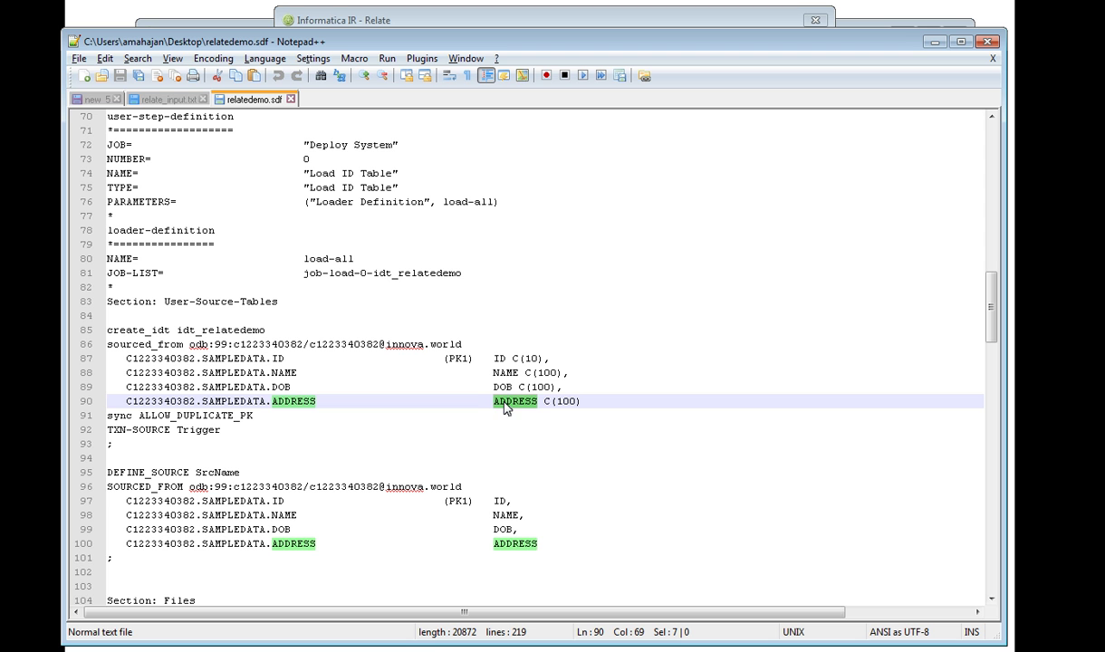
pyautogui.click(165, 100)
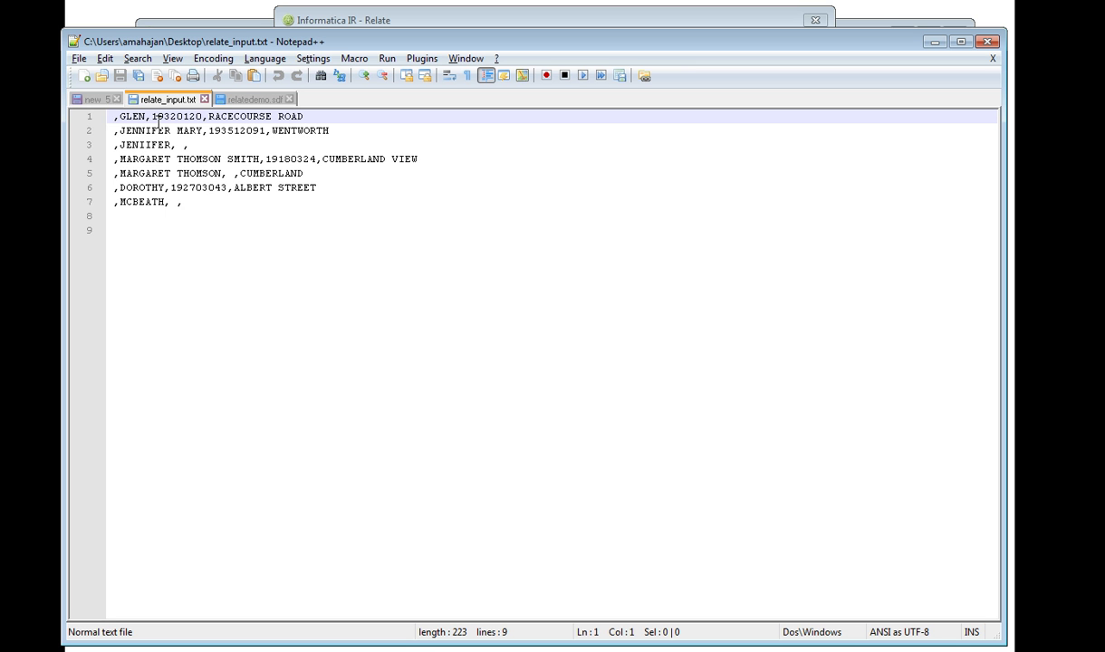
pyautogui.click(116, 118)
# - Examine the search-logic field and the score-logic matching fields of the search_relatedemo definition in relatedemo.sdf
pyautogui.click(226, 96)
pyautogui.click(291, 309)
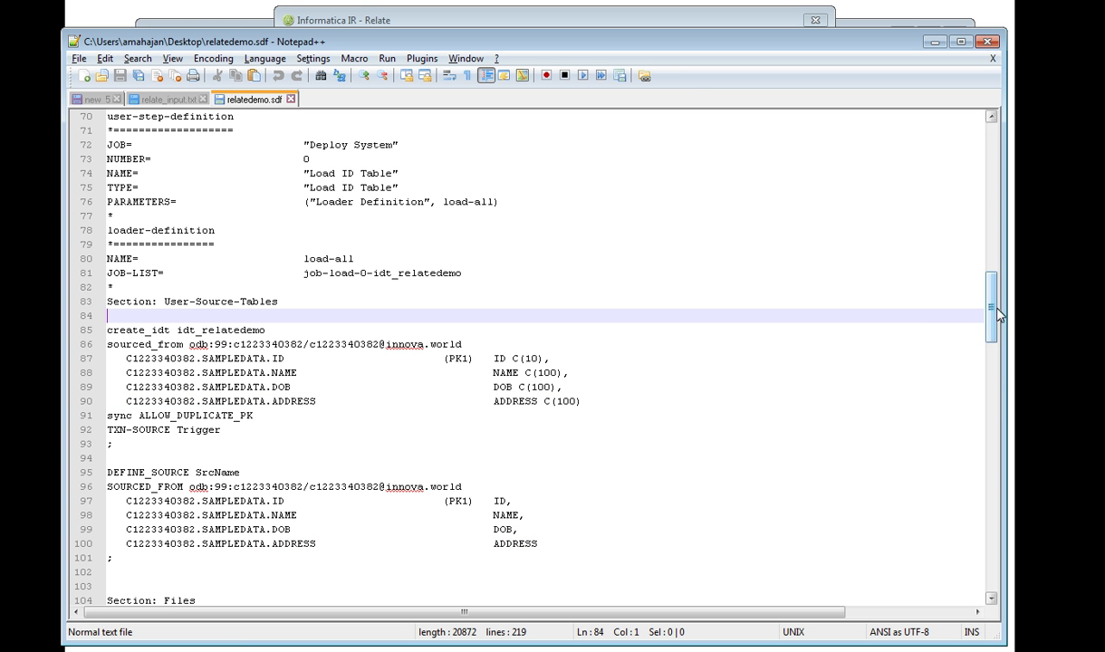
pyautogui.moveTo(994, 313); pyautogui.dragTo(973, 276)
pyautogui.scroll(4, 926, 259)
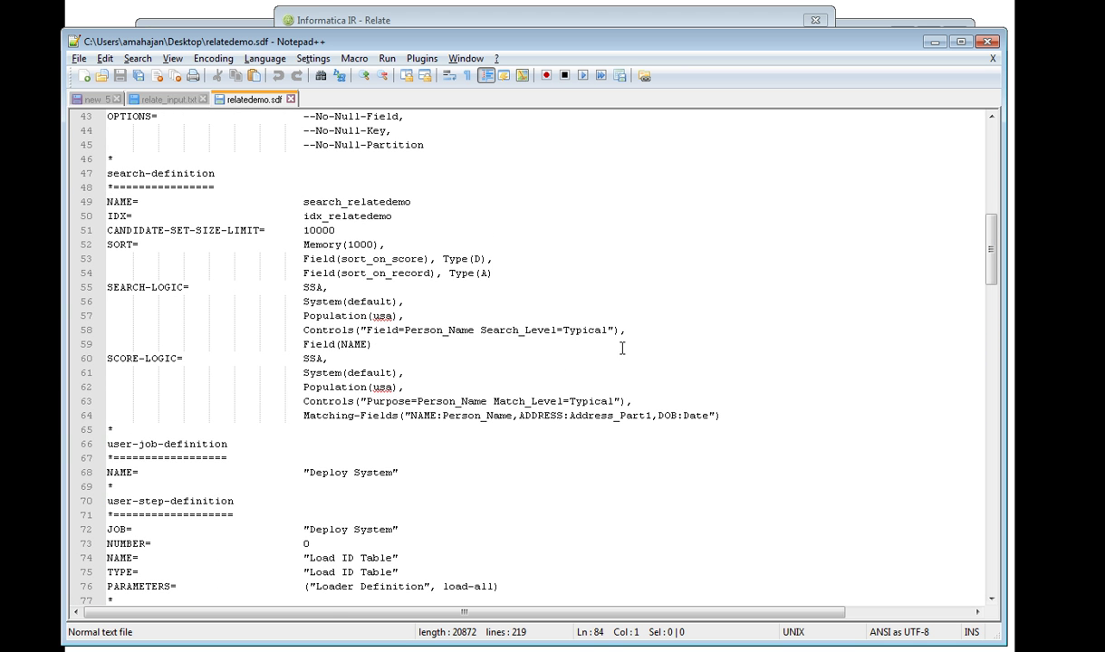
pyautogui.doubleClick(349, 345)
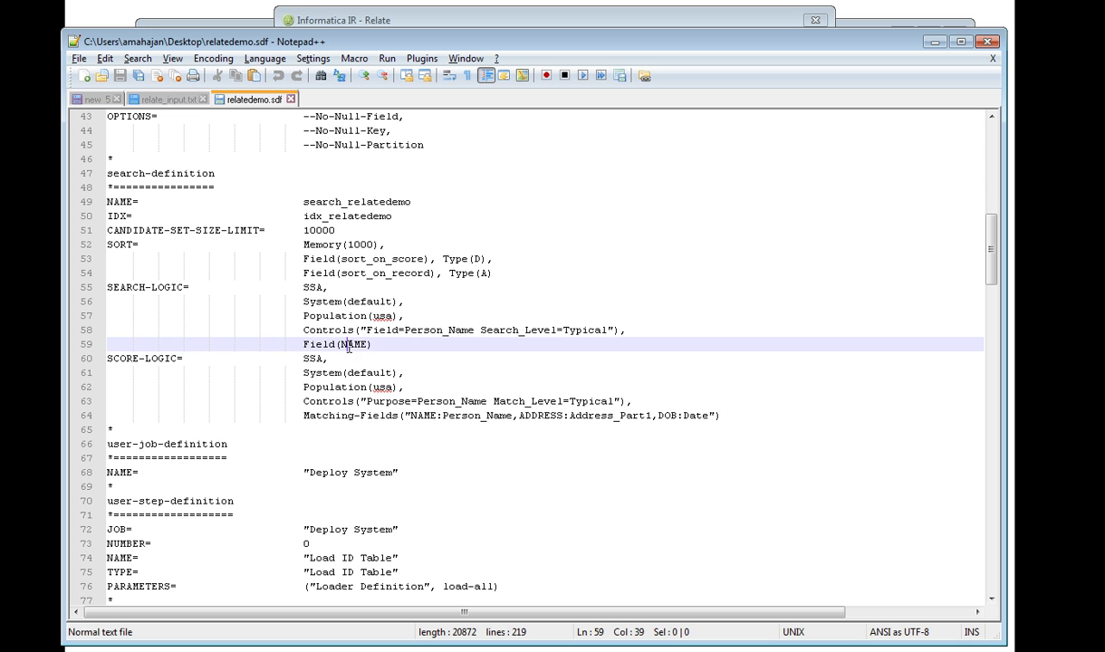
pyautogui.click(435, 429)
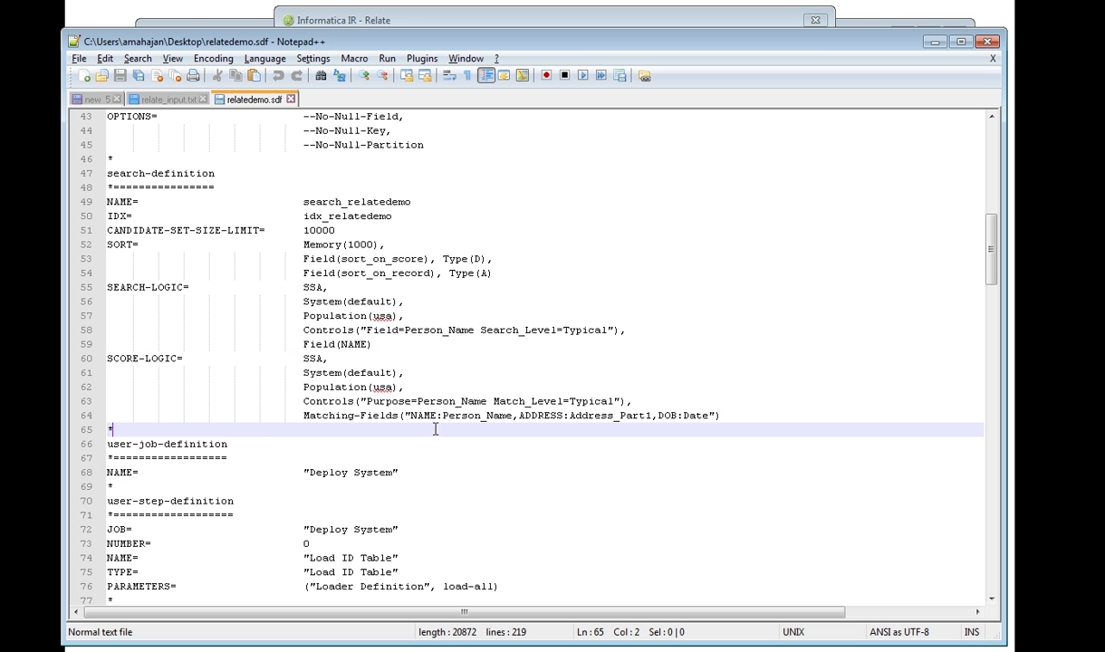
pyautogui.doubleClick(422, 416)
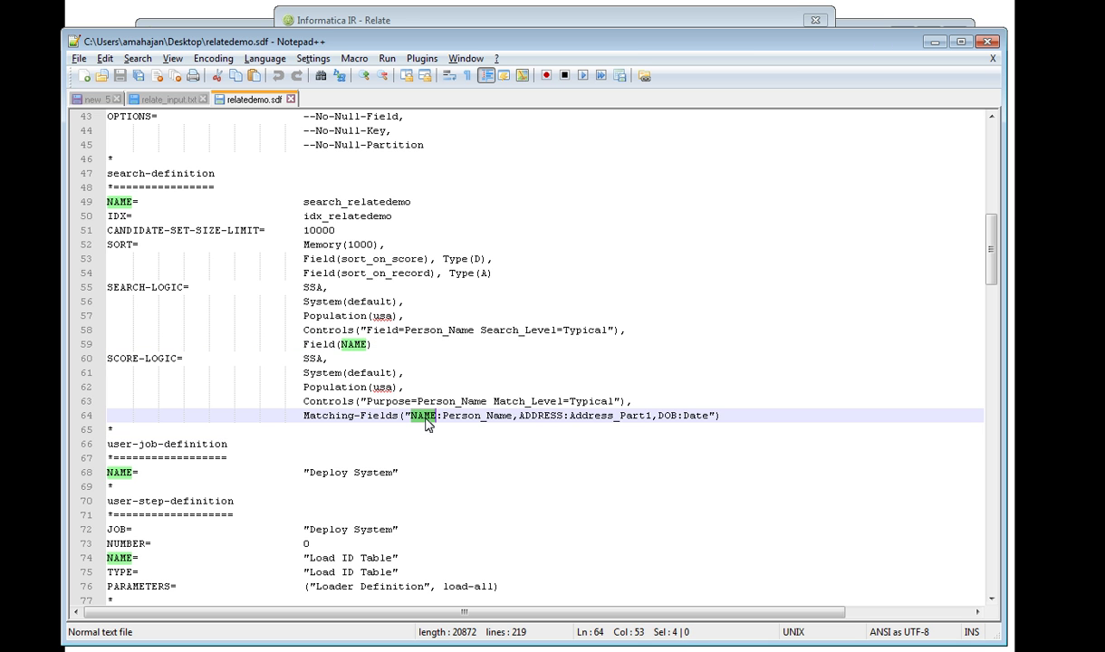
pyautogui.doubleClick(543, 416)
pyautogui.click(661, 416)
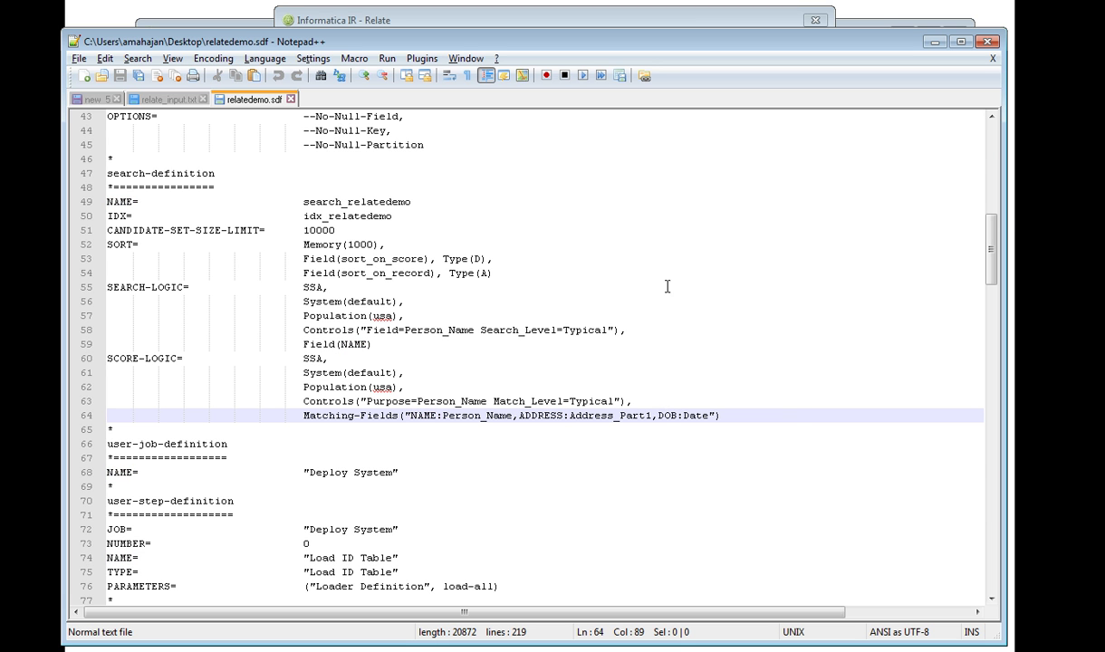
# - Examine the name, date of birth and address values in the first two records of relate_input.txt
pyautogui.click(154, 99)
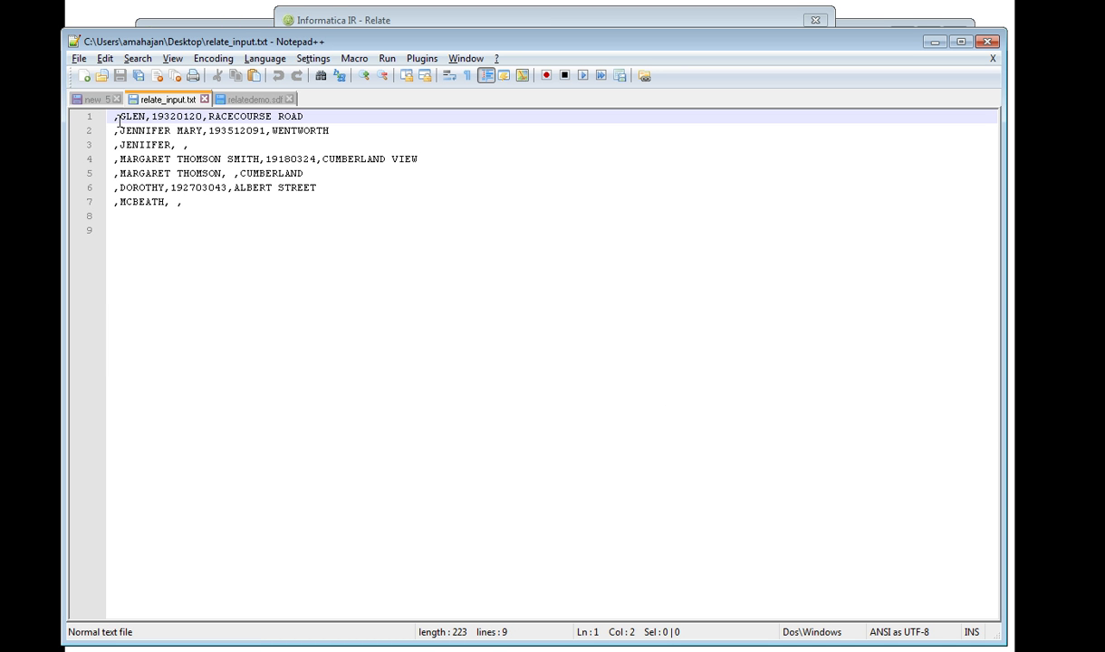
pyautogui.doubleClick(133, 118)
pyautogui.doubleClick(167, 116)
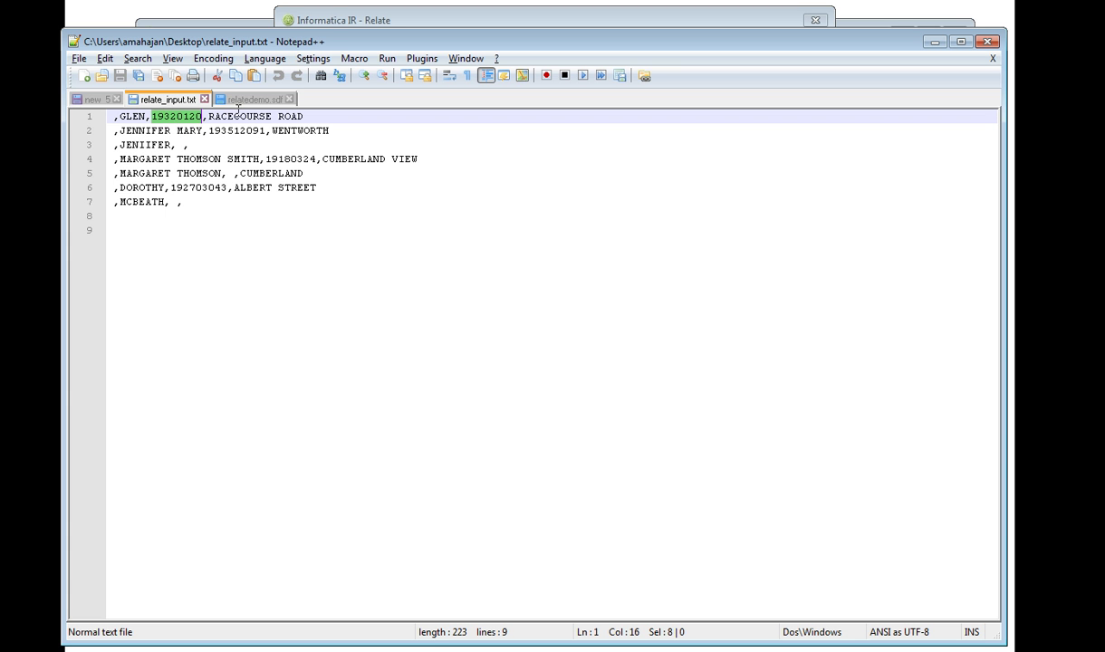
pyautogui.doubleClick(250, 116)
pyautogui.doubleClick(290, 116)
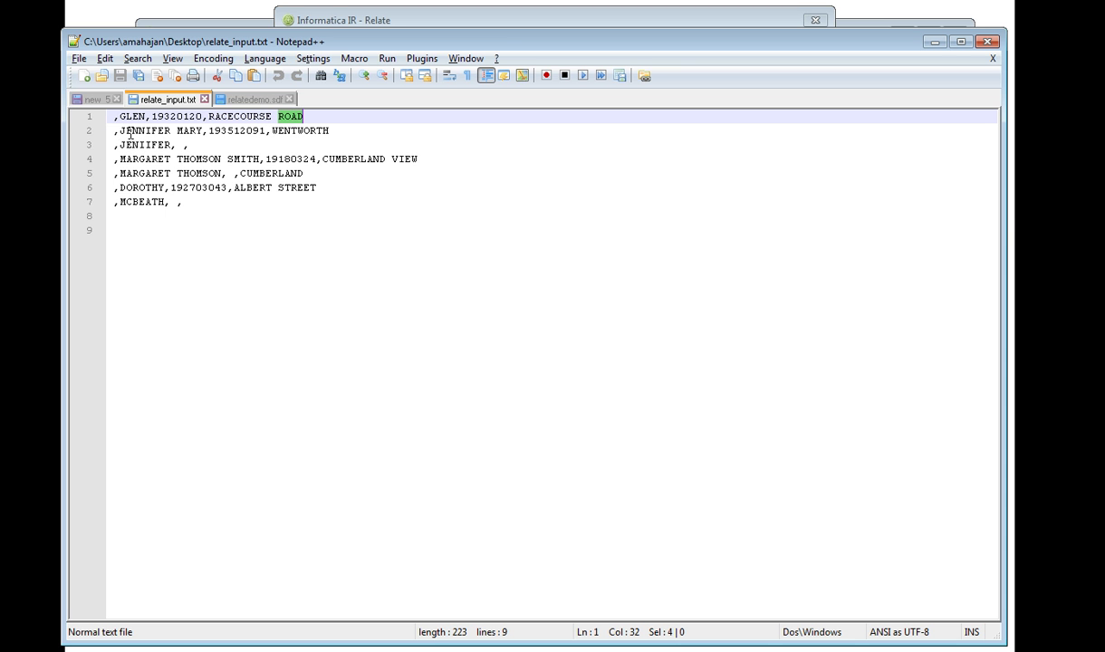
pyautogui.doubleClick(115, 134)
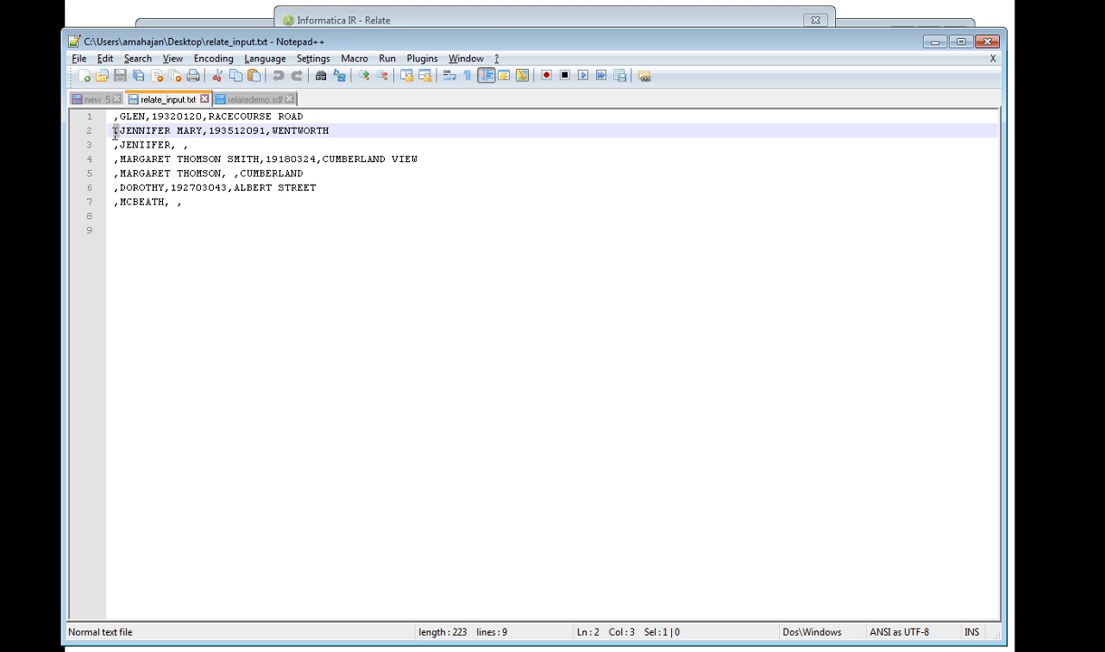
pyautogui.click(113, 134)
pyautogui.doubleClick(147, 128)
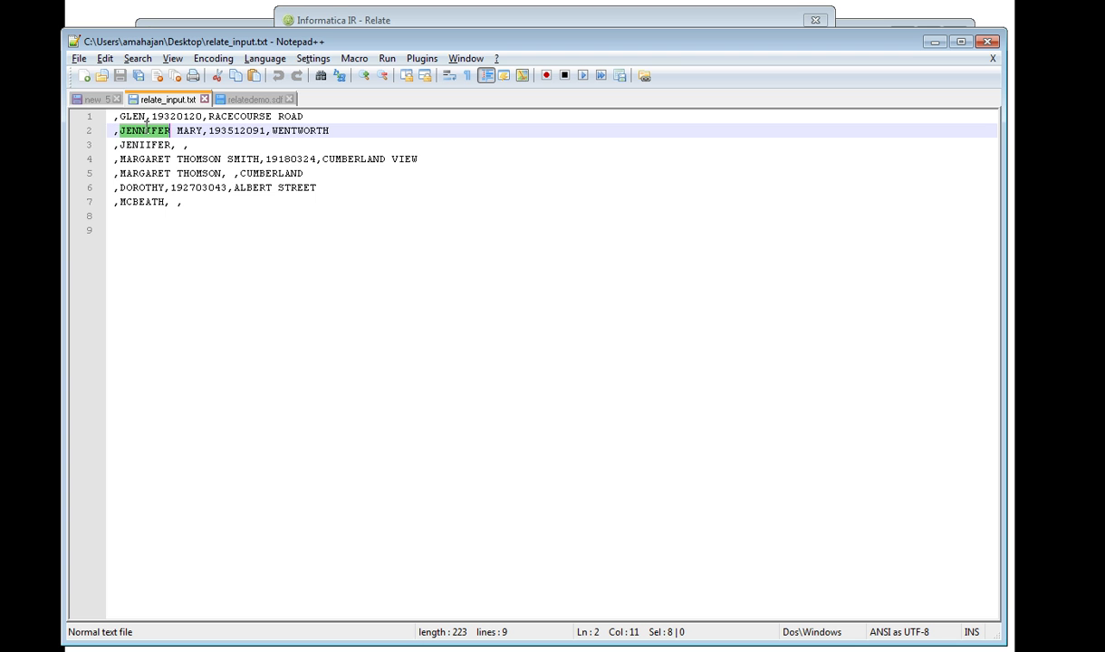
pyautogui.doubleClick(234, 129)
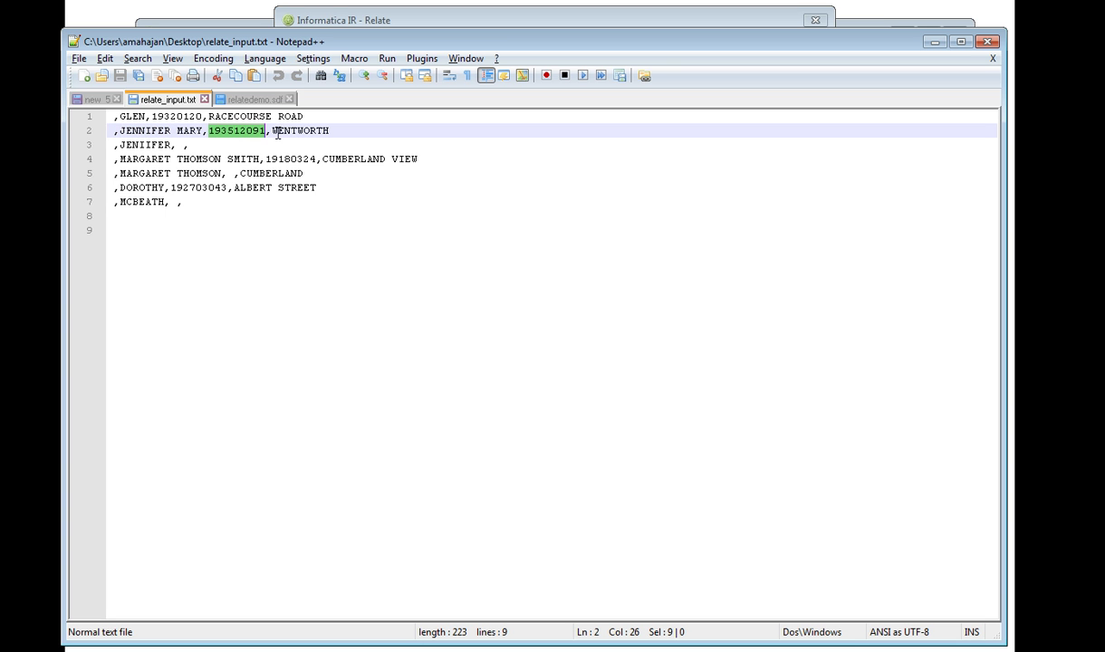
pyautogui.doubleClick(288, 132)
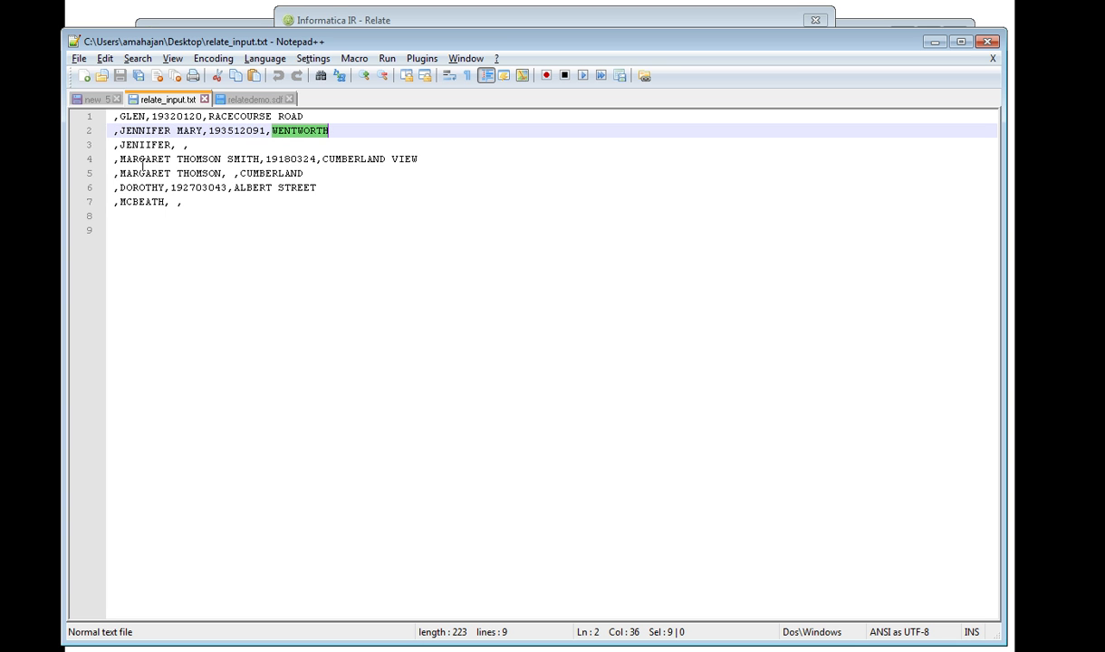
# - Check the name-only third record of relate_input.txt against the search and matching fields in relatedemo.sdf
pyautogui.doubleClick(141, 145)
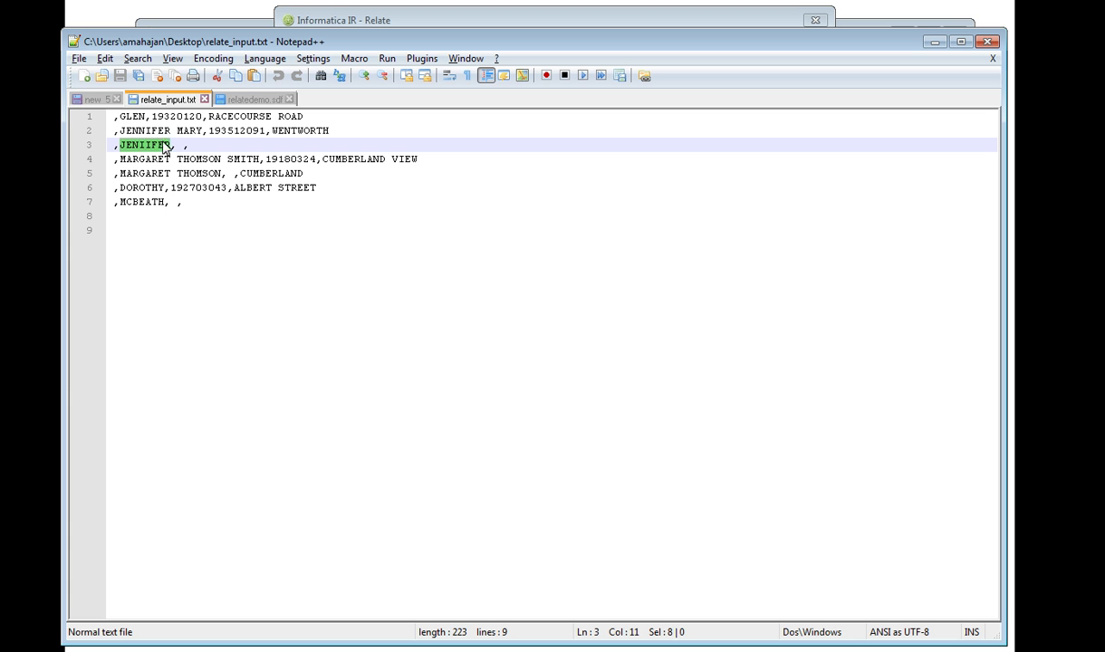
pyautogui.click(181, 143)
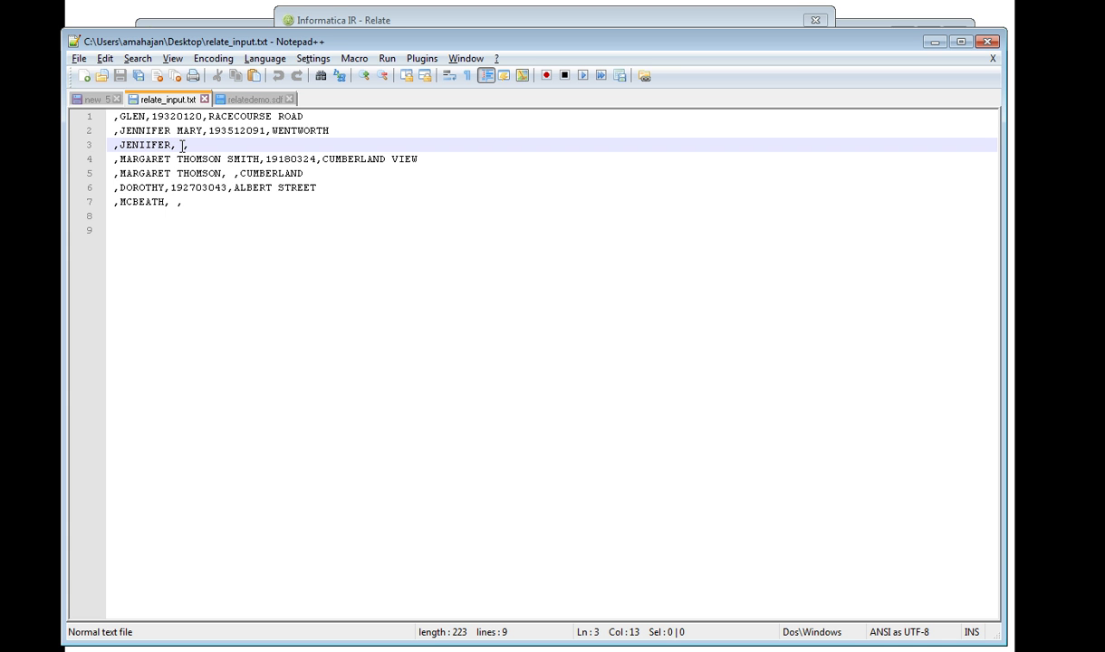
pyautogui.click(246, 100)
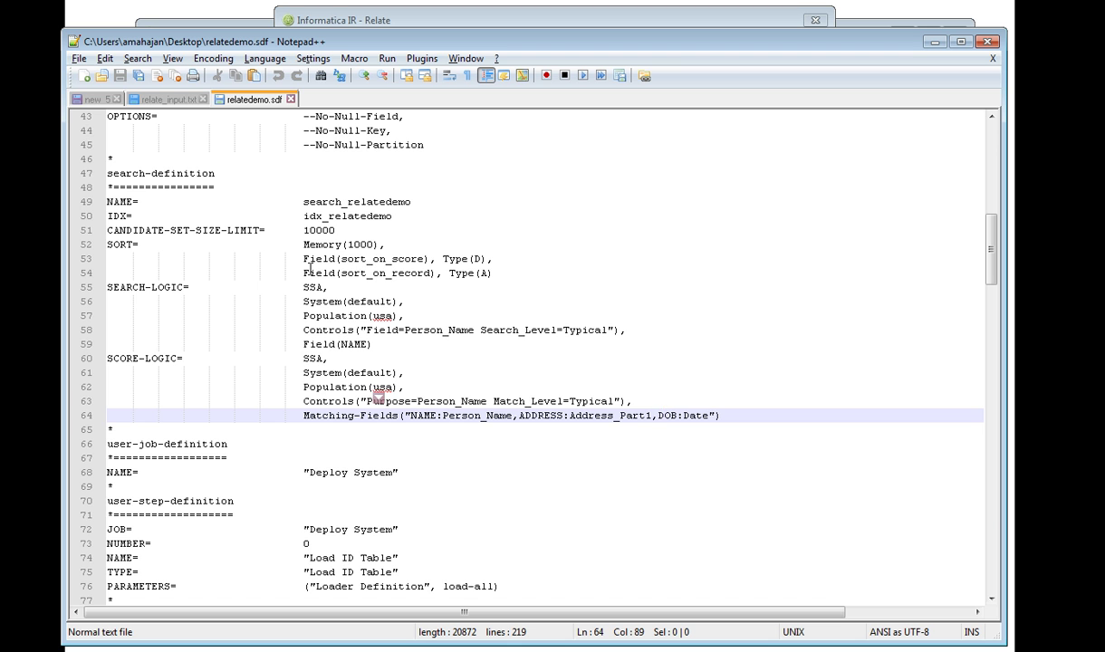
pyautogui.click(163, 102)
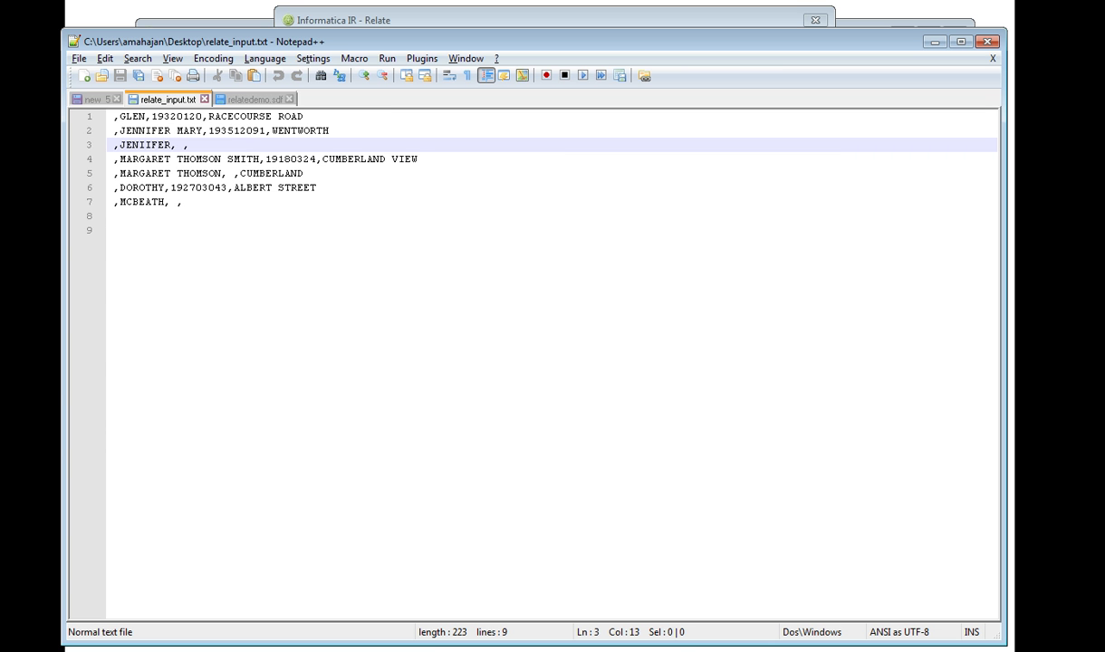
pyautogui.hotkey('ctrl', 'Tab')
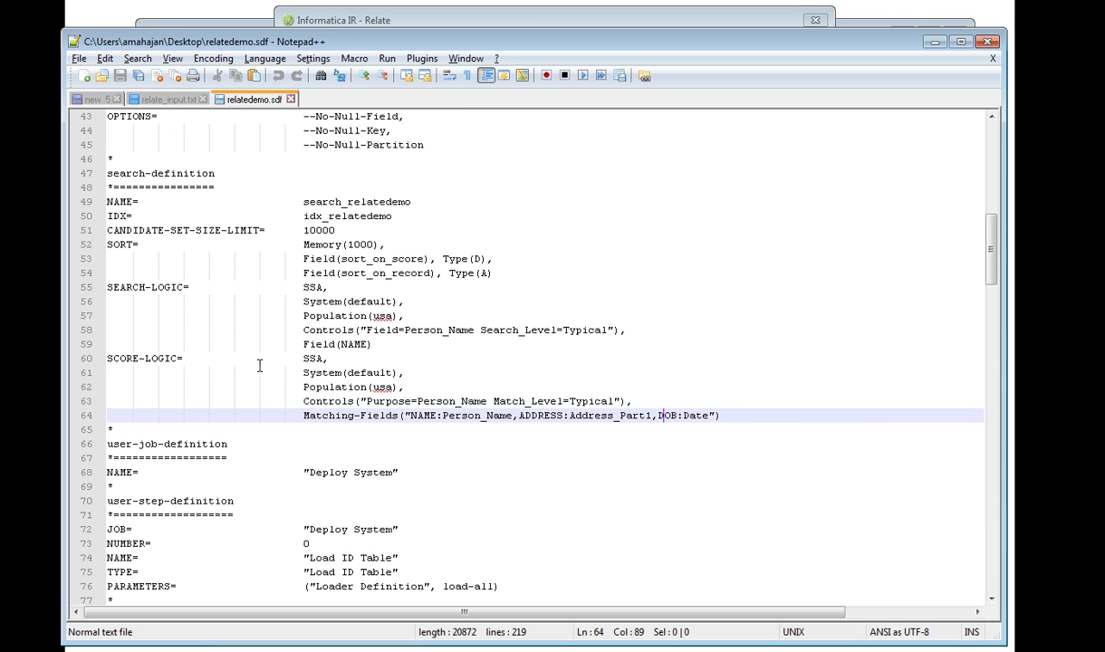
# - Switch to the PuTTY session, view relate_input.txt in vi, and quit without saving
pyautogui.hotkey('alt', 'Tab')
pyautogui.hotkey('alt', 'Tab')
pyautogui.hotkey('alt', 'Tab')
pyautogui.hotkey('alt', 'Tab')
pyautogui.hotkey('alt', 'Tab')
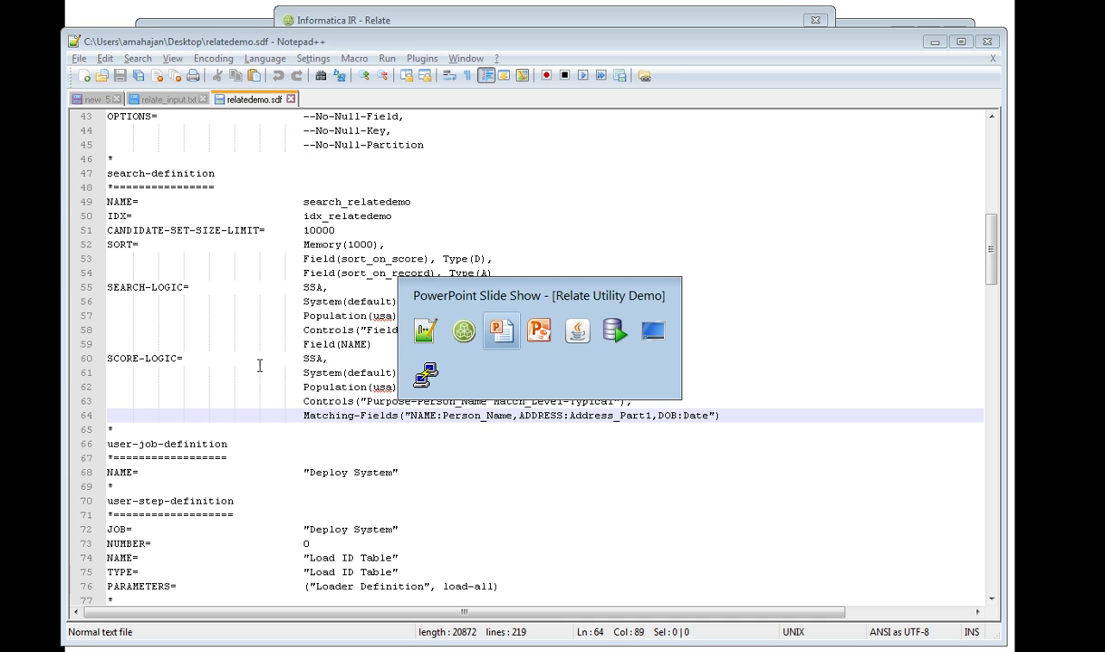
pyautogui.hotkey('alt', 'Tab')
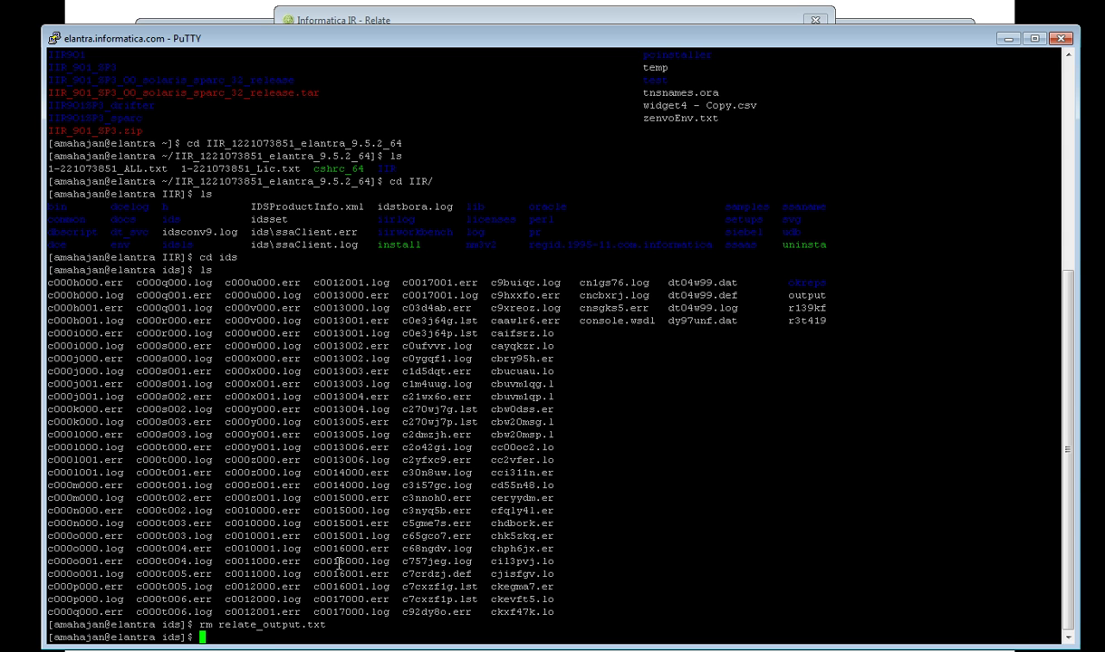
pyautogui.write('vi relate_input.txt')
pyautogui.press('Return')
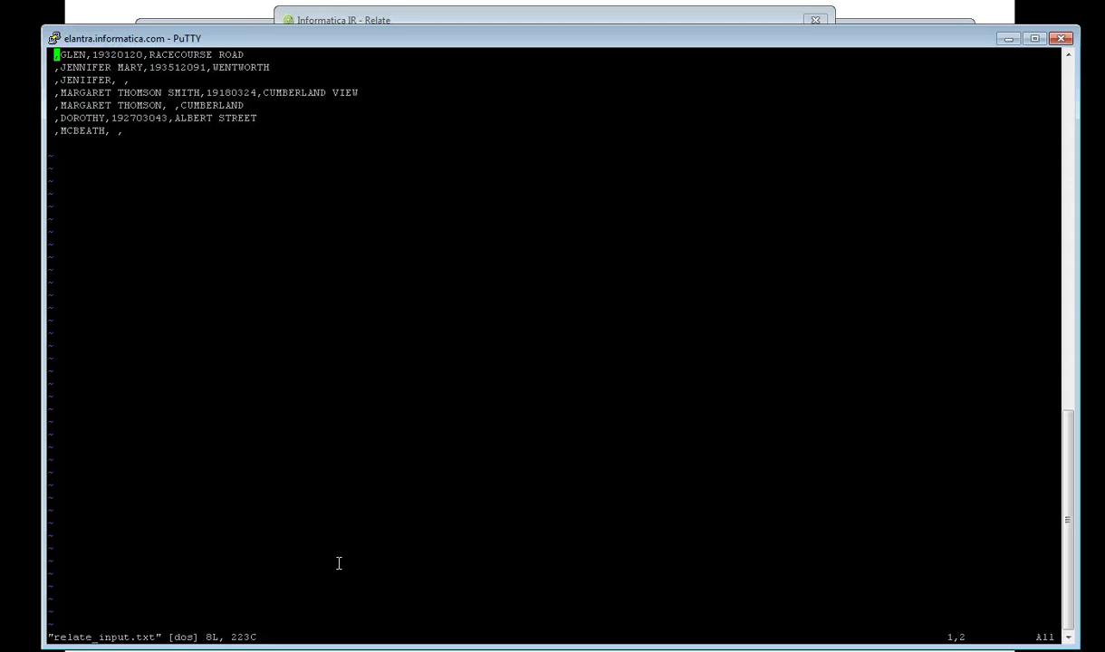
pyautogui.write(':')
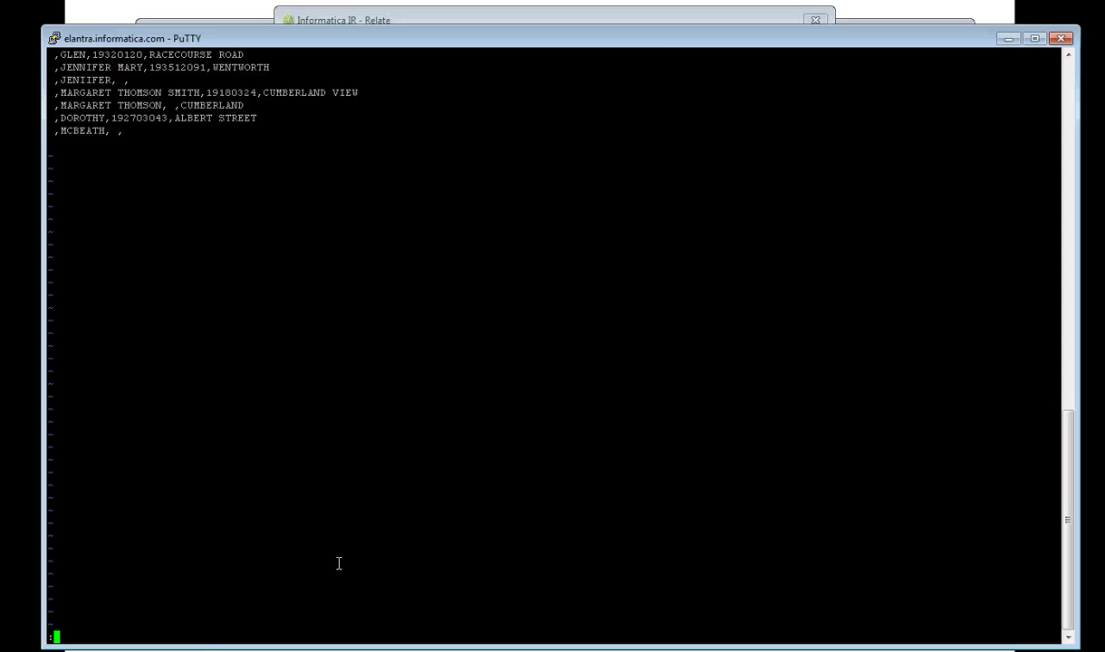
pyautogui.write('q!')
pyautogui.press('Return')
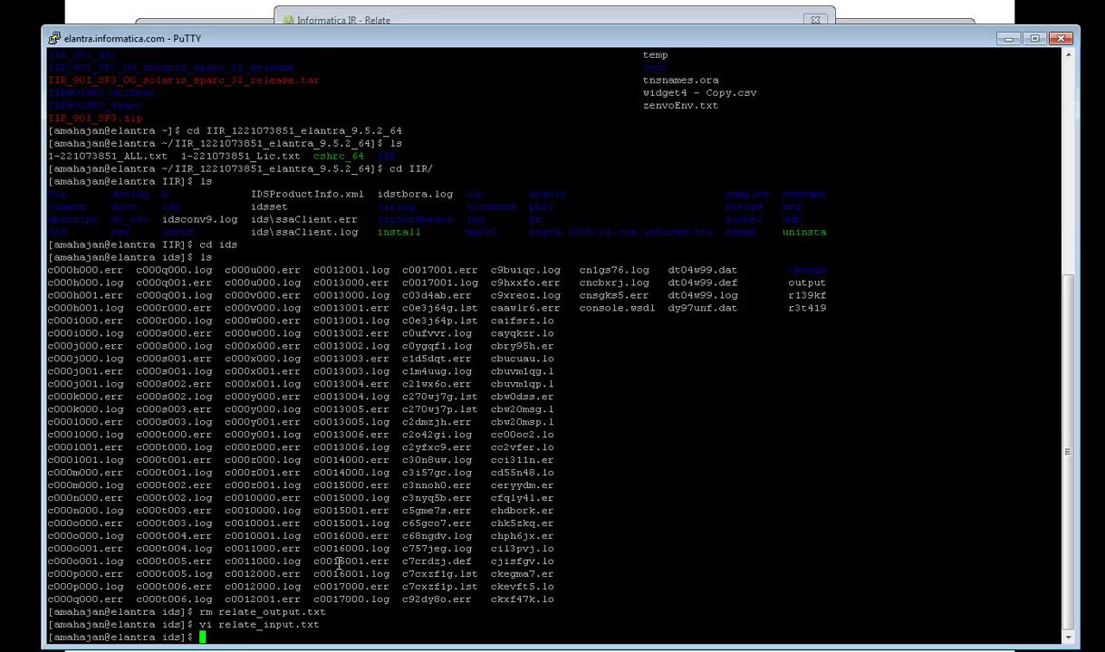
# - Print the server's current working directory with pwd and return to the Relate settings in the Informatica IR Console
pyautogui.write('pwd')
pyautogui.press('Return')
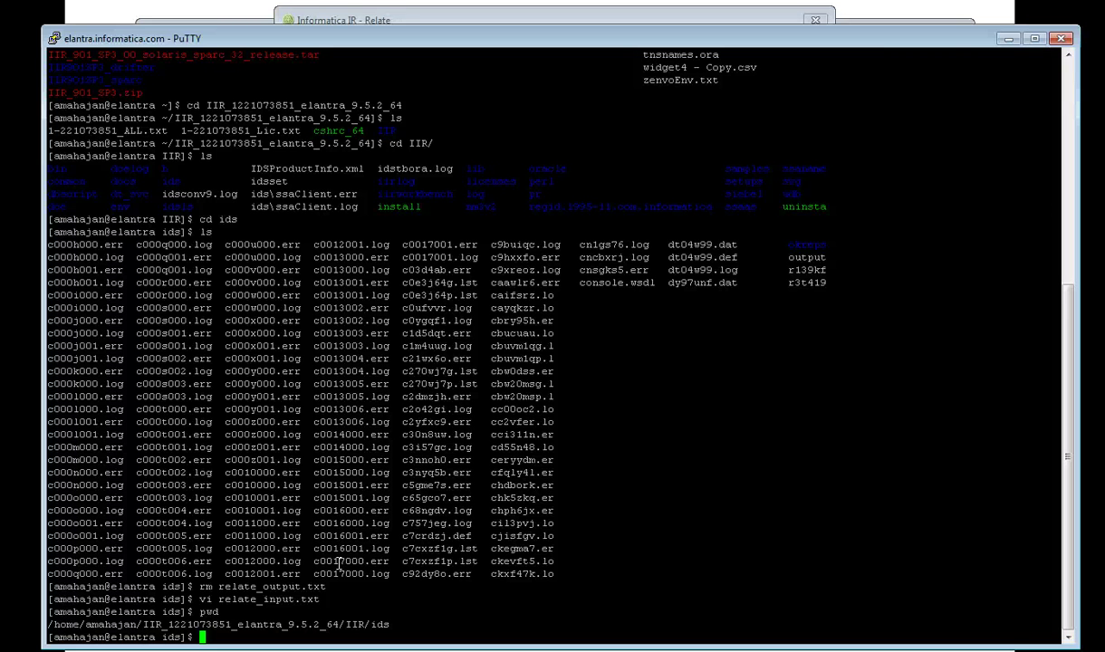
pyautogui.click(378, 22)
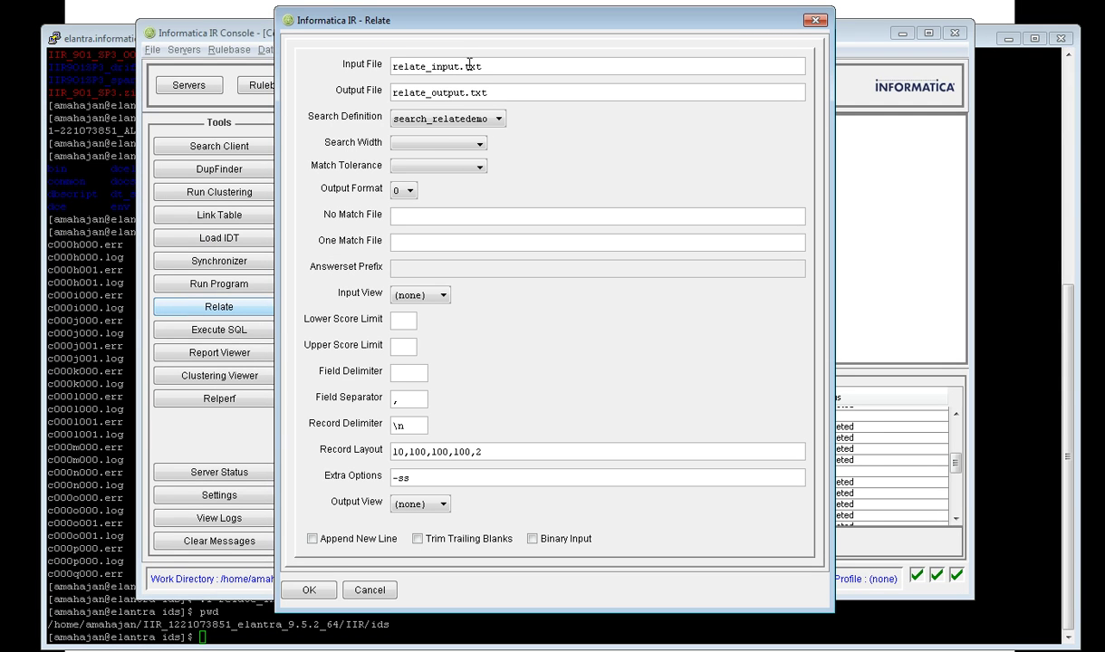
# - Review the input and output file names and select search_relatedemo as the search definition
pyautogui.moveTo(483, 67); pyautogui.dragTo(375, 70)
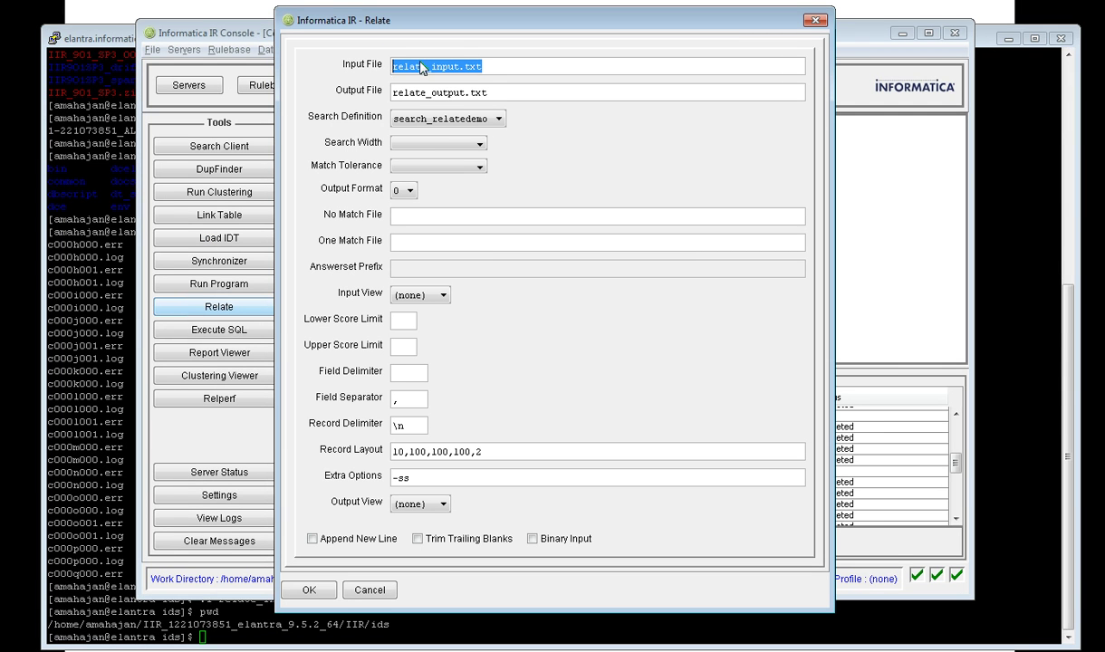
pyautogui.click(499, 91)
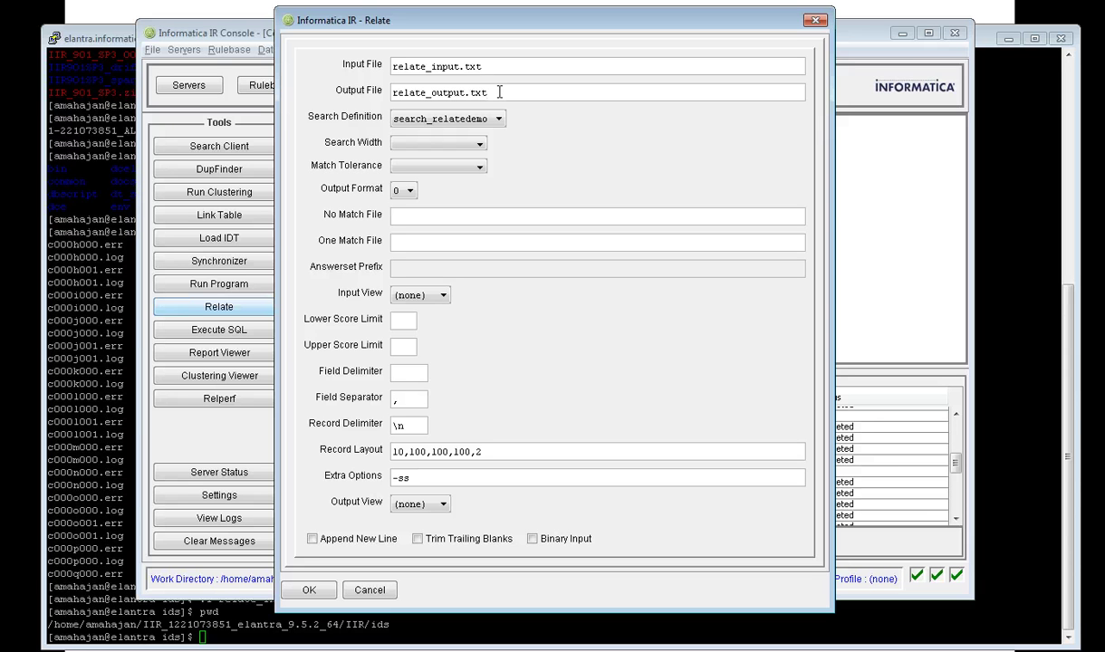
pyautogui.click(437, 121)
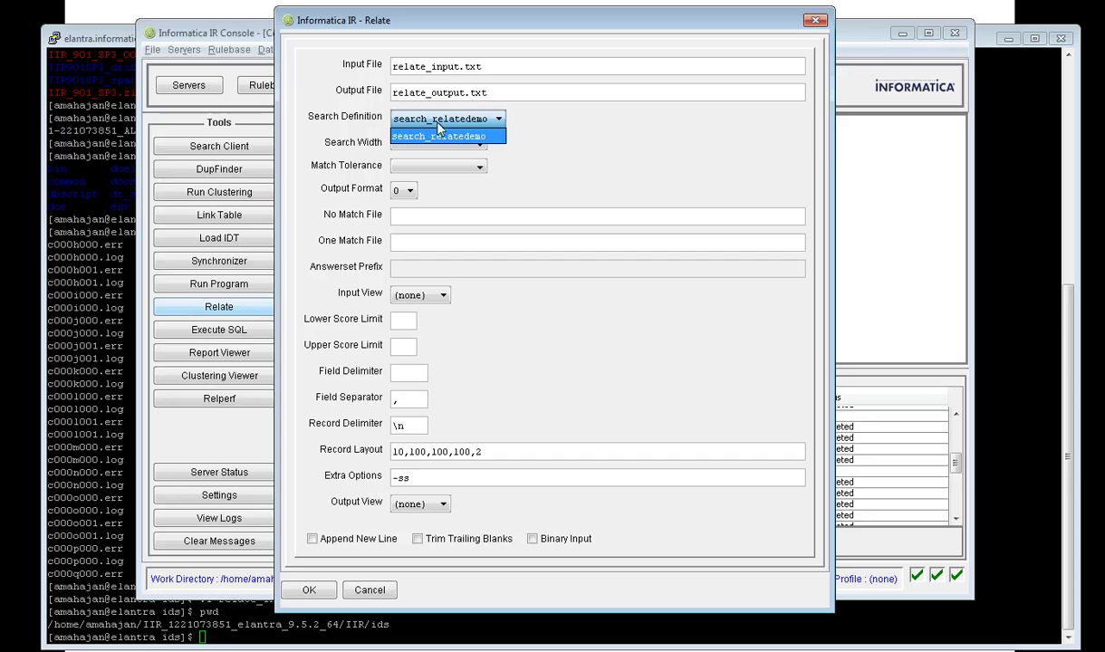
pyautogui.click(438, 136)
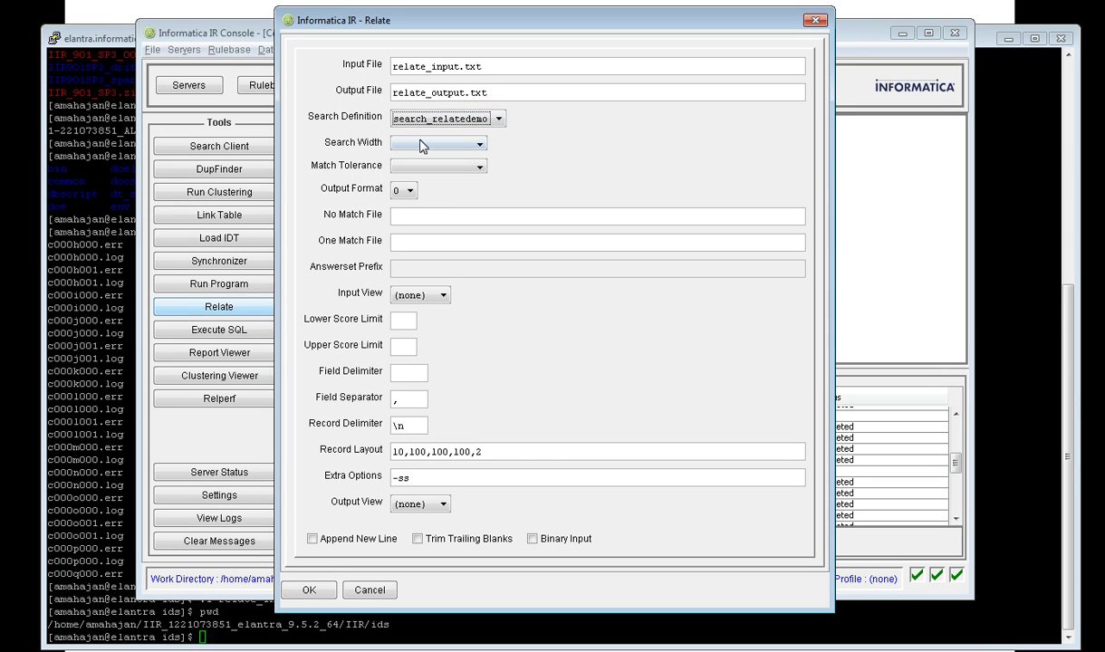
# - Review the available Search Width and Match Tolerance options, keeping both settings blank
pyautogui.click(422, 143)
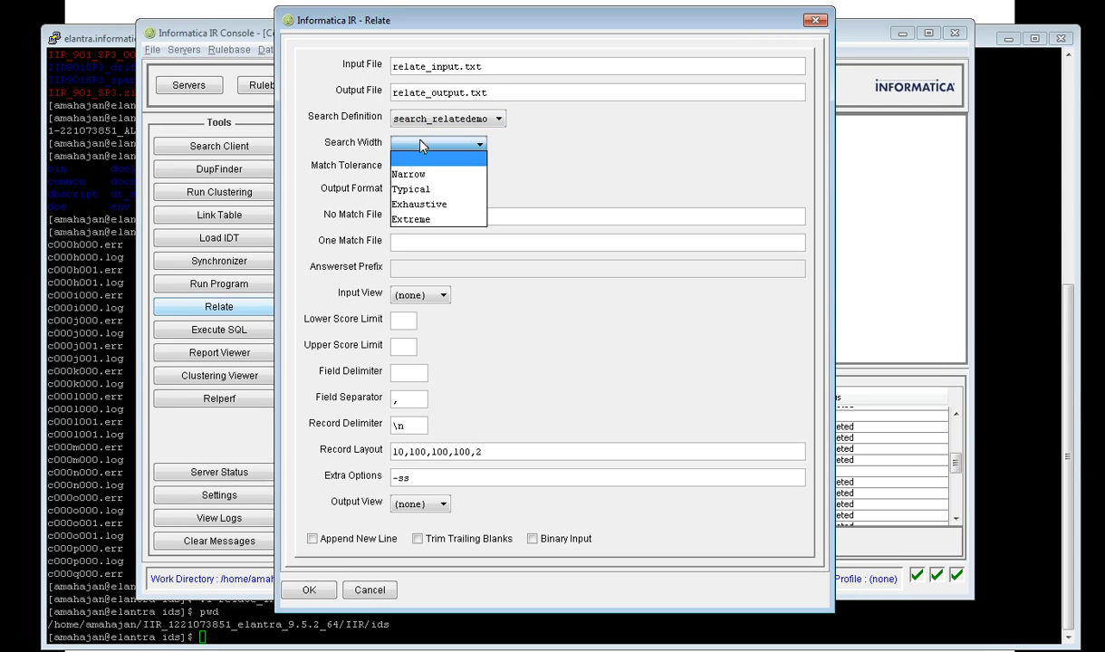
pyautogui.click(421, 144)
pyautogui.click(420, 143)
pyautogui.click(579, 146)
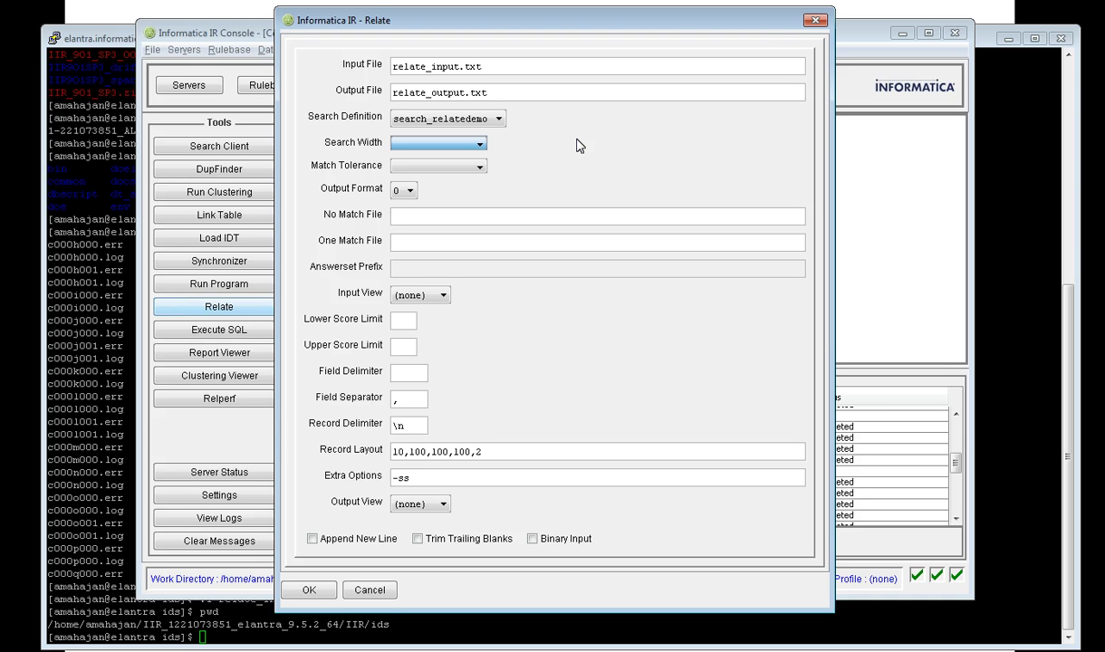
pyautogui.click(415, 174)
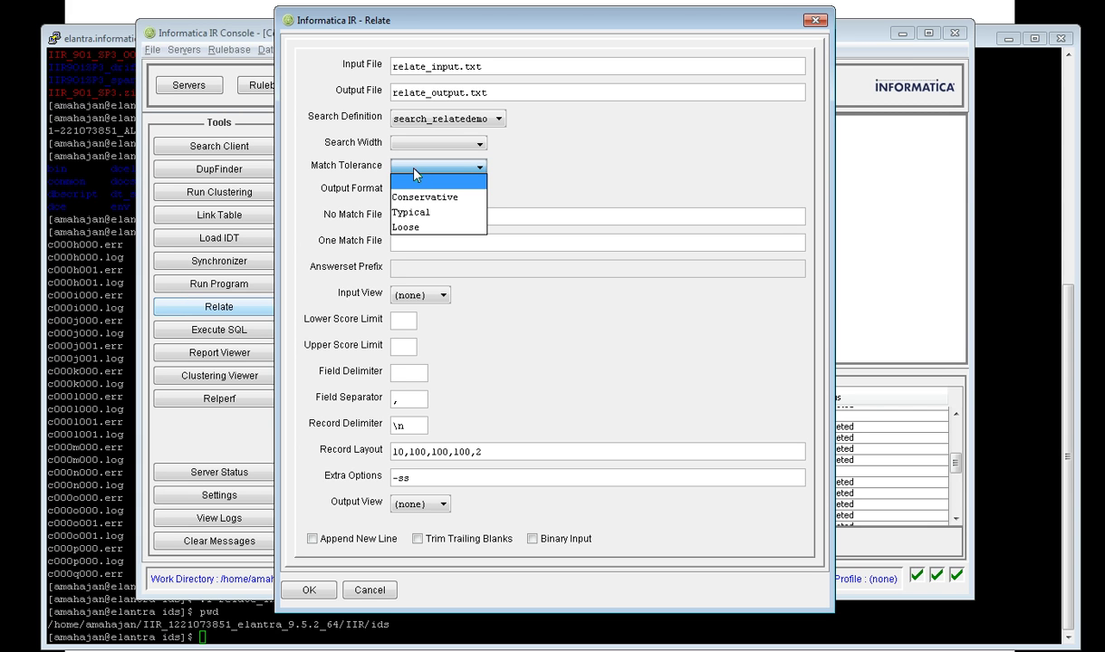
pyautogui.click(414, 169)
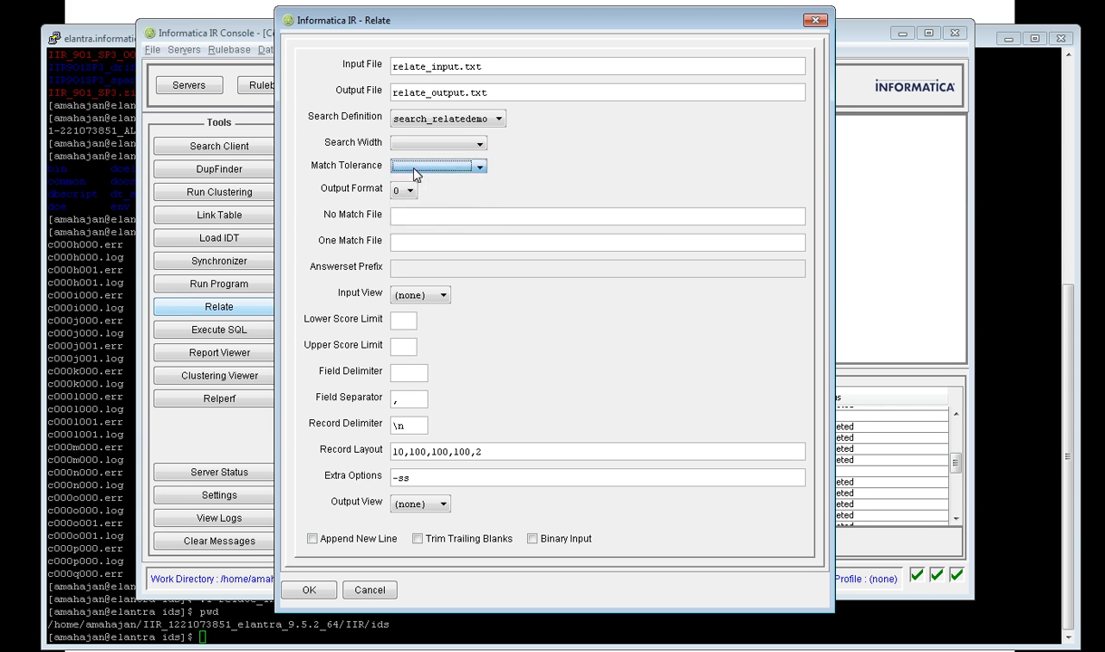
pyautogui.click(413, 172)
pyautogui.click(413, 172)
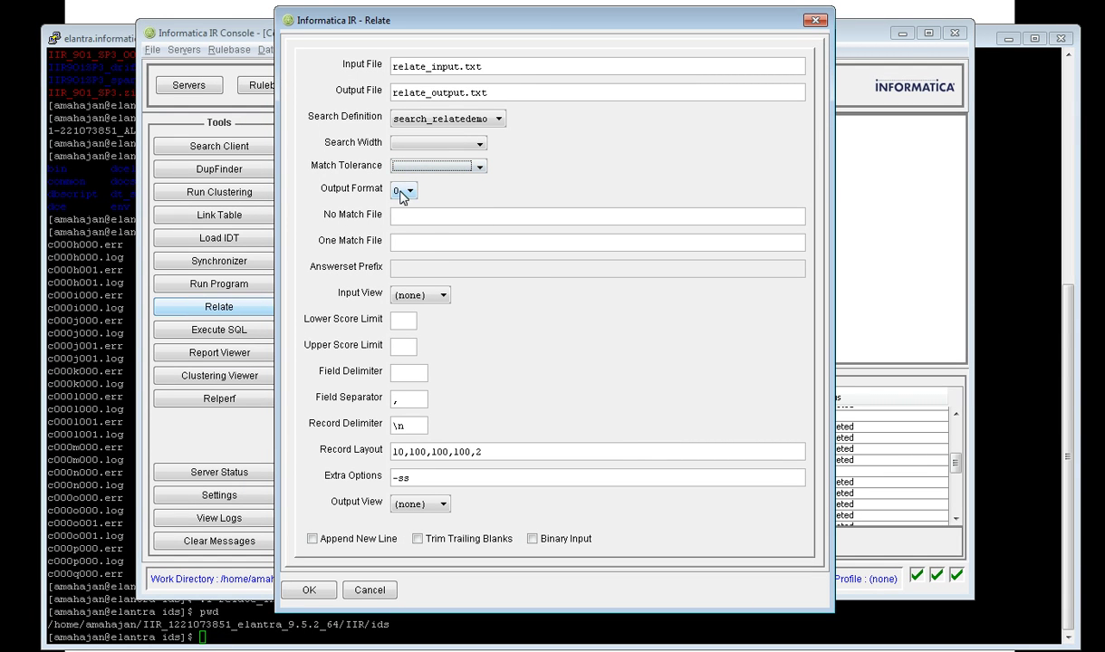
# - Set the Relate output format to 3
pyautogui.click(401, 193)
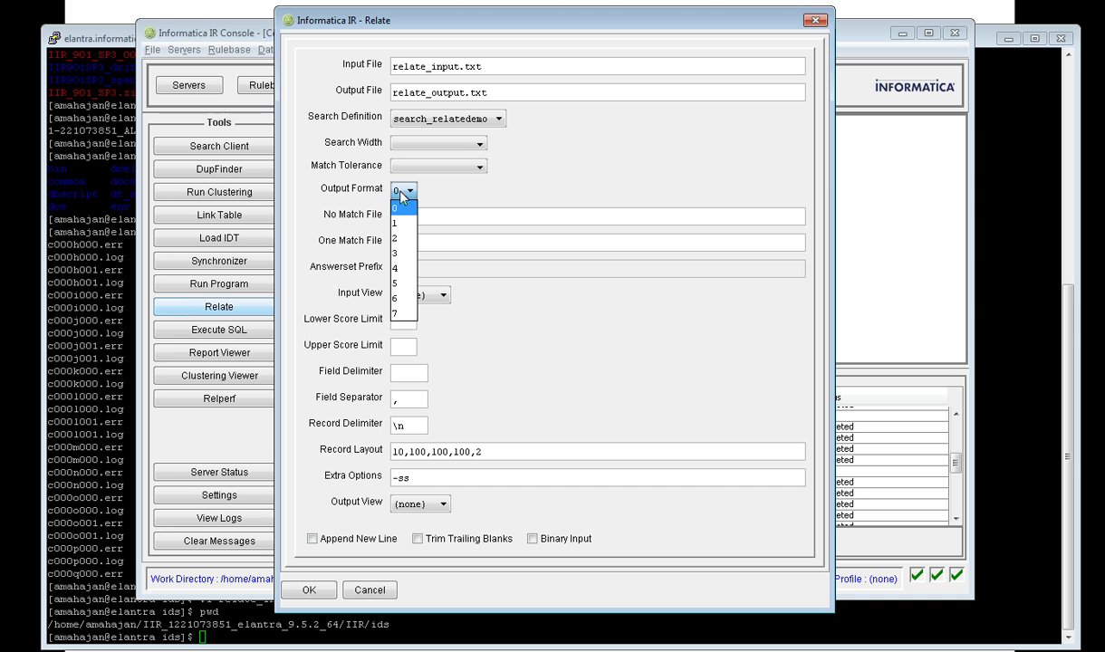
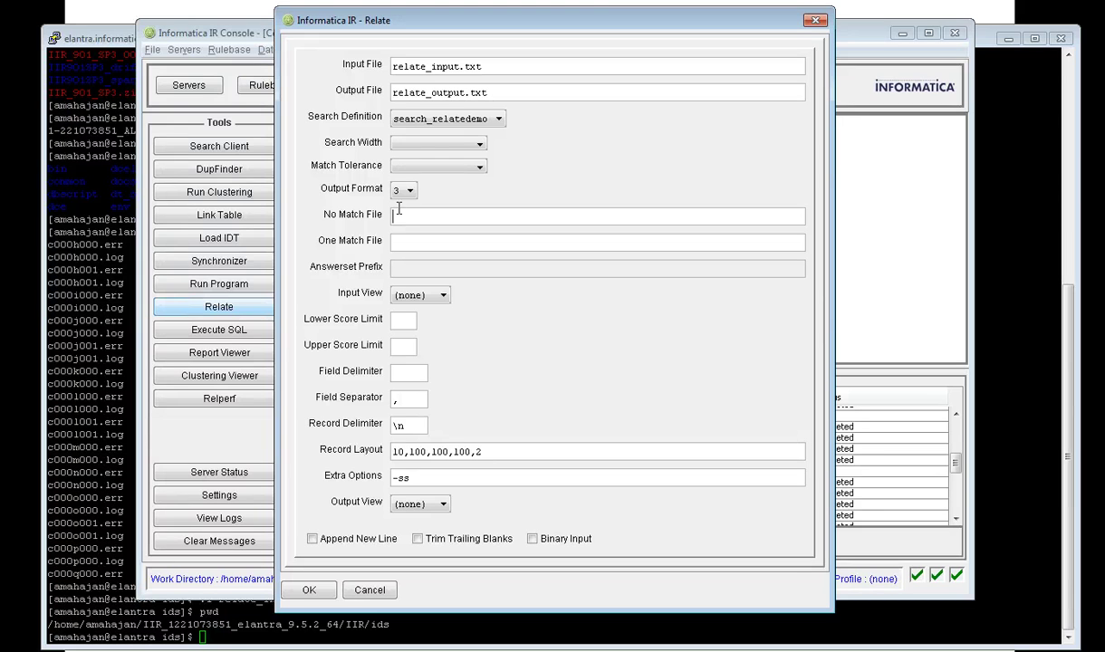
pyautogui.click(403, 191)
pyautogui.click(398, 196)
pyautogui.click(398, 197)
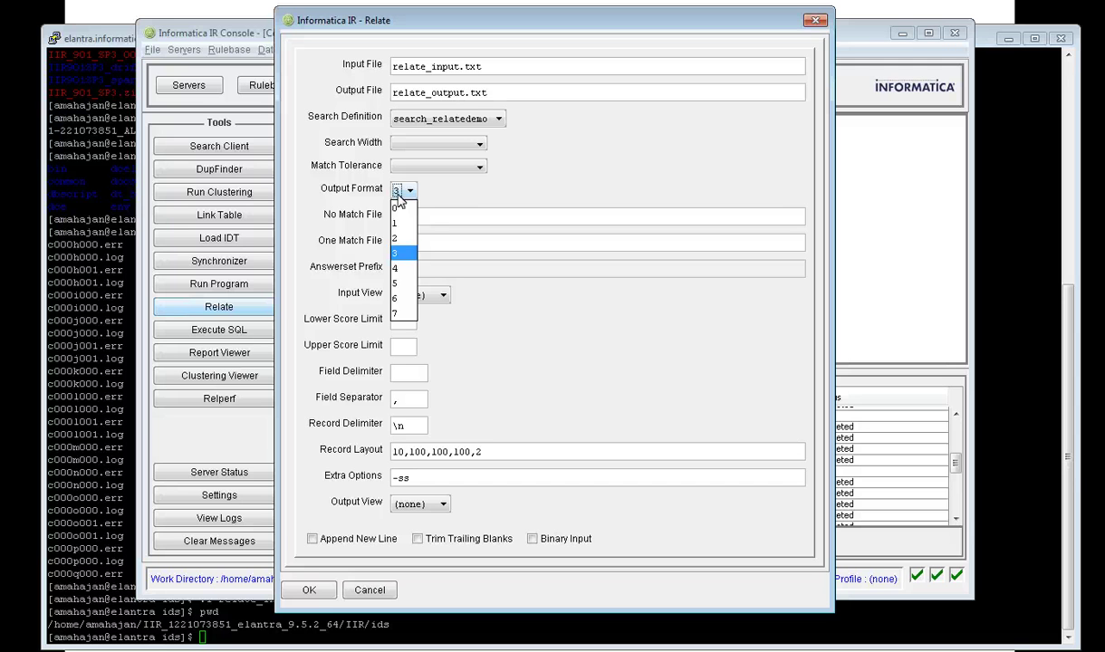
pyautogui.click(398, 194)
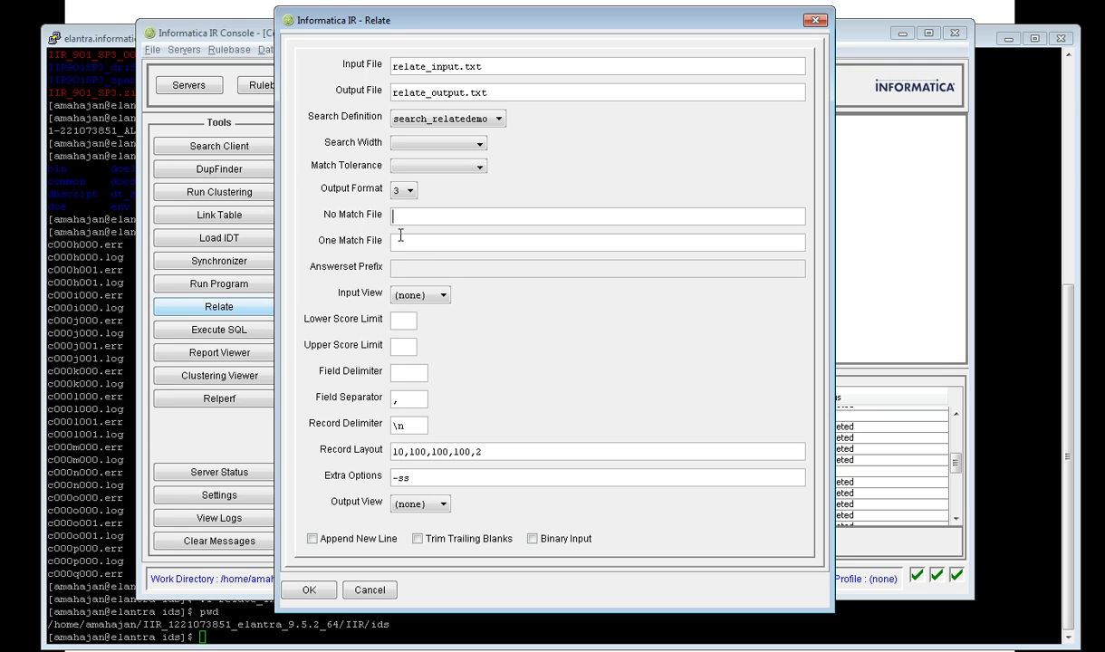
# - Review the No Match File, One Match File, Field Separator and Record Layout settings
pyautogui.click(398, 219)
pyautogui.click(402, 241)
pyautogui.click(402, 218)
pyautogui.click(407, 404)
pyautogui.click(394, 451)
pyautogui.tripleClick(492, 449)
pyautogui.click(492, 449)
# - Switch to relatedemo.sdf in Notepad++ and check the ID, NAME, DOB and ADDRESS field lengths in the create_idt definition
pyautogui.hotkey('alt', 'Tab')
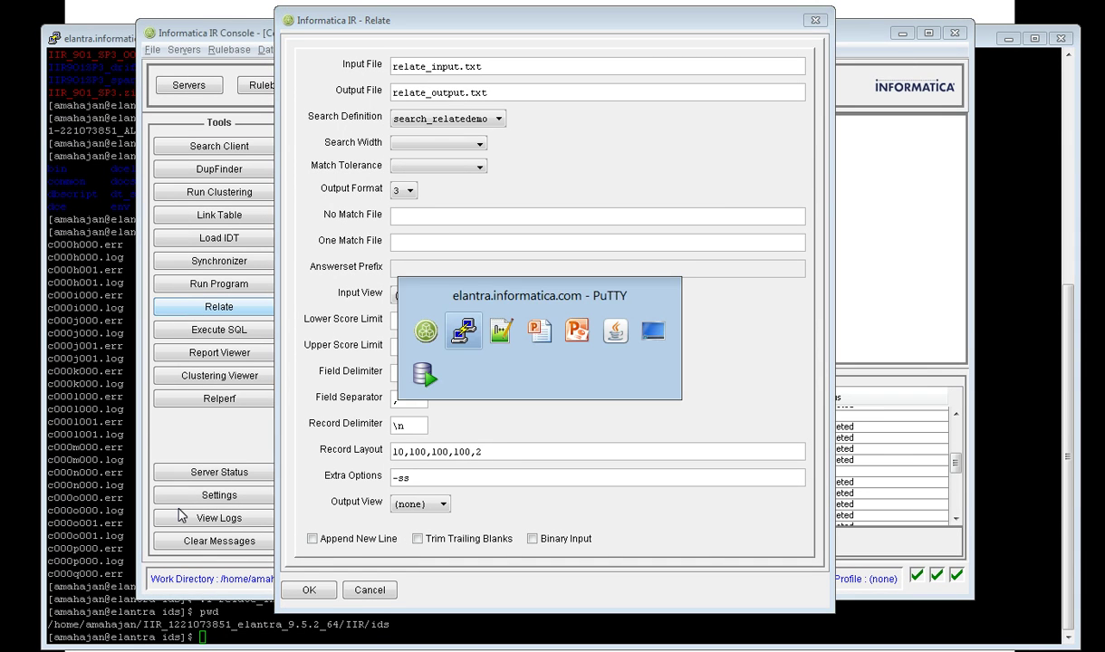
pyautogui.hotkey('alt', 'Tab')
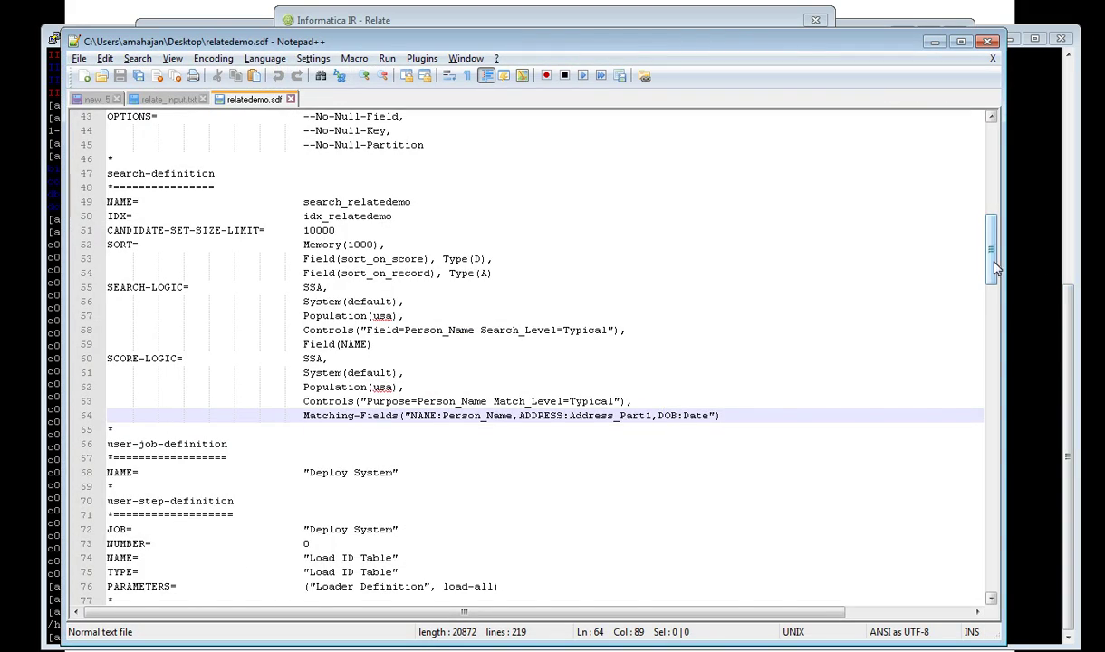
pyautogui.moveTo(994, 267); pyautogui.dragTo(949, 337)
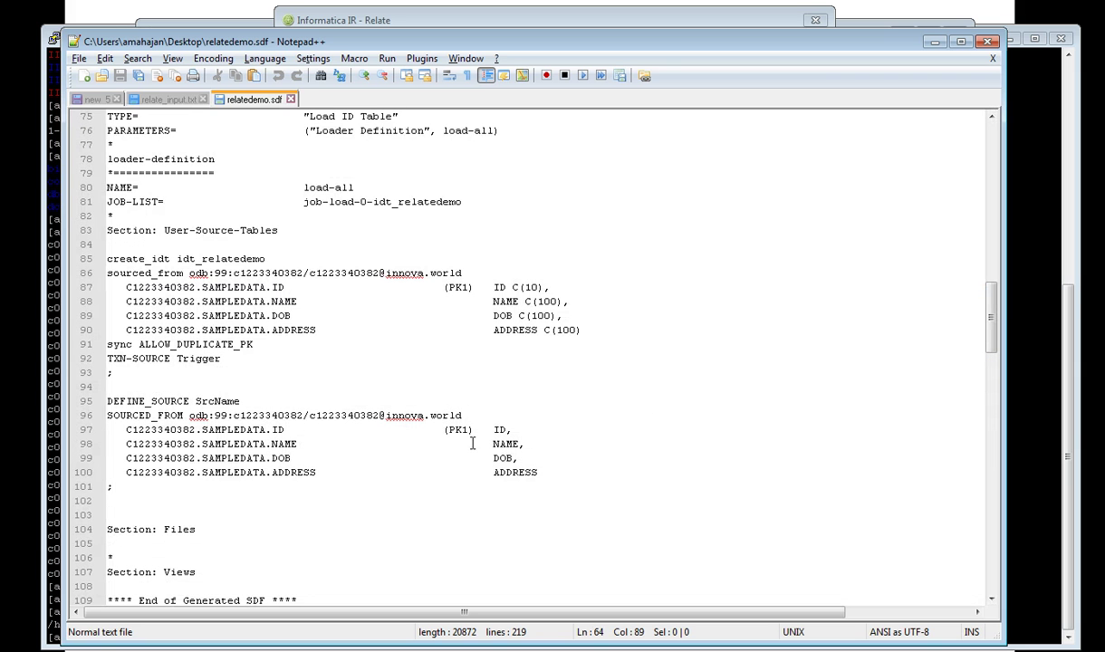
pyautogui.click(499, 288)
pyautogui.doubleClick(499, 288)
pyautogui.doubleClick(530, 287)
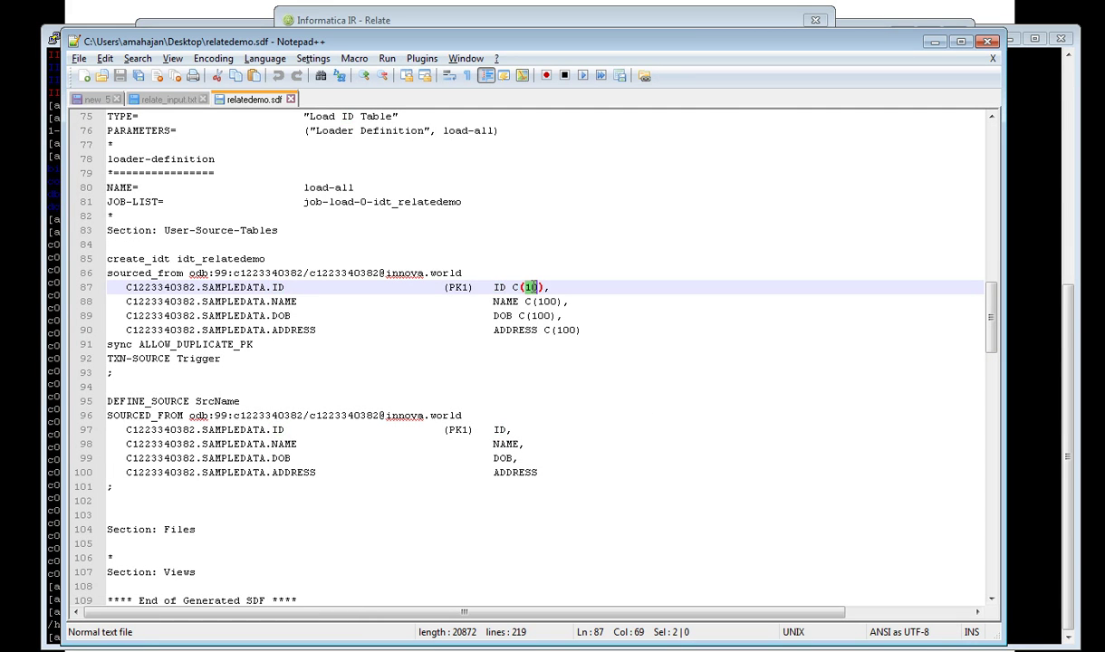
pyautogui.doubleClick(505, 302)
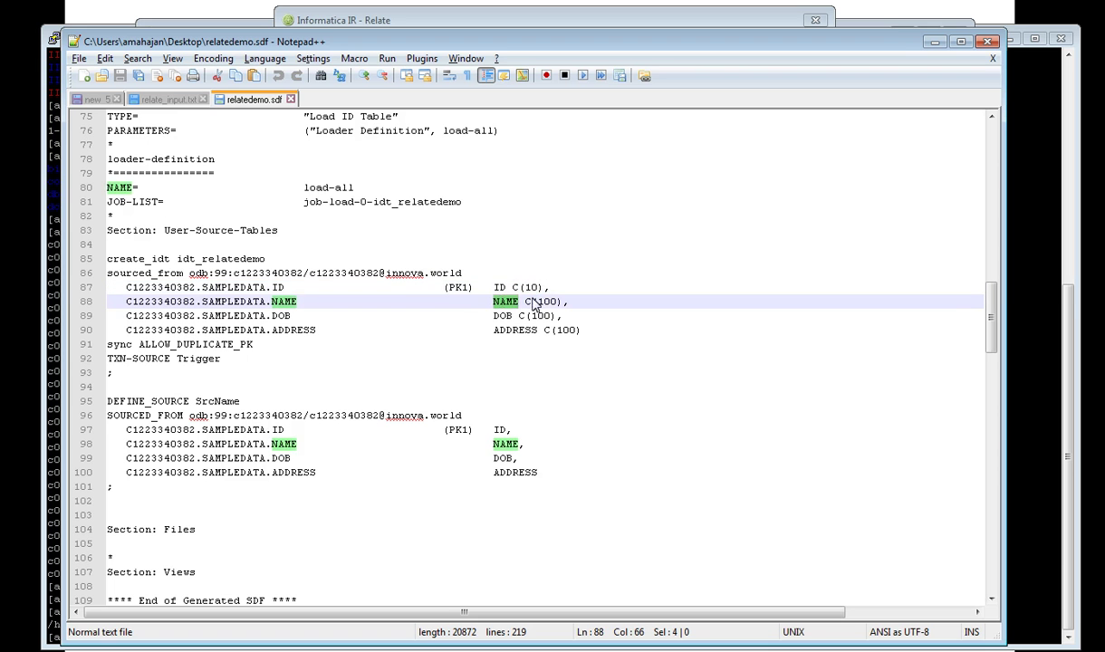
pyautogui.doubleClick(542, 301)
pyautogui.doubleClick(540, 316)
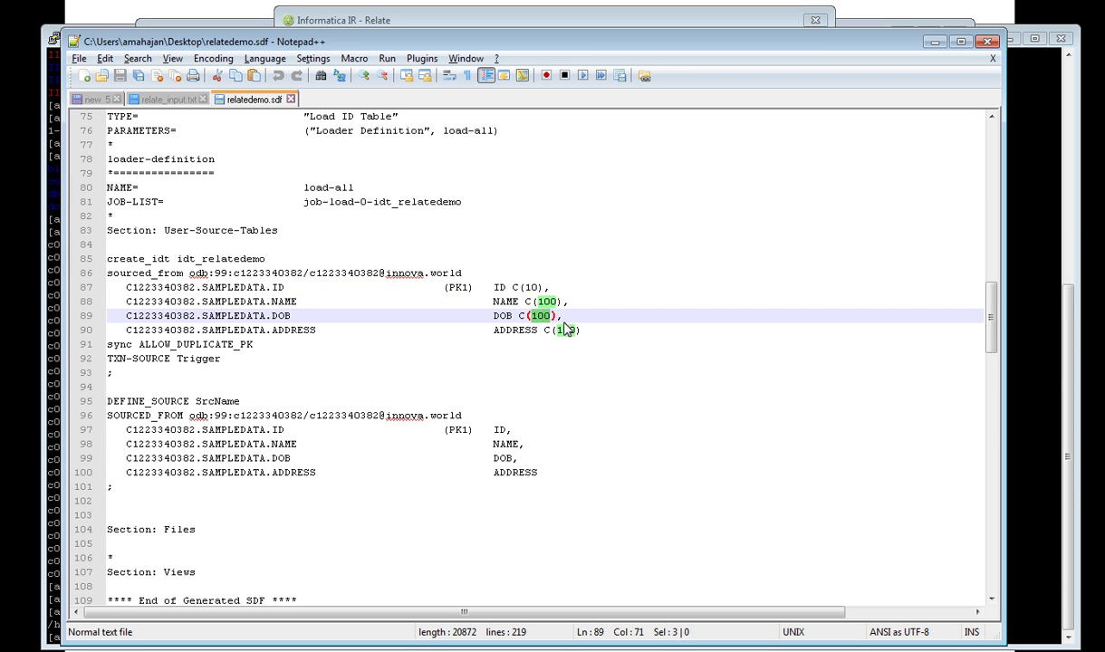
pyautogui.click(563, 330)
pyautogui.doubleClick(563, 330)
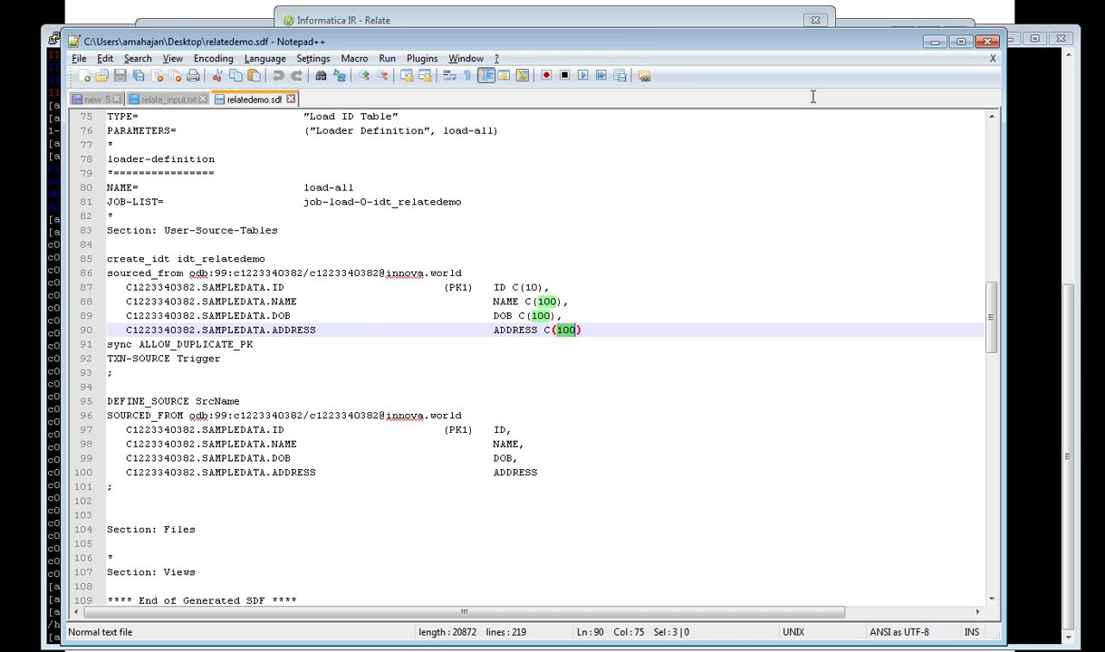
# - Return to the Relate settings in the Informatica IR Console and recheck the input and output file names
pyautogui.click(606, 24)
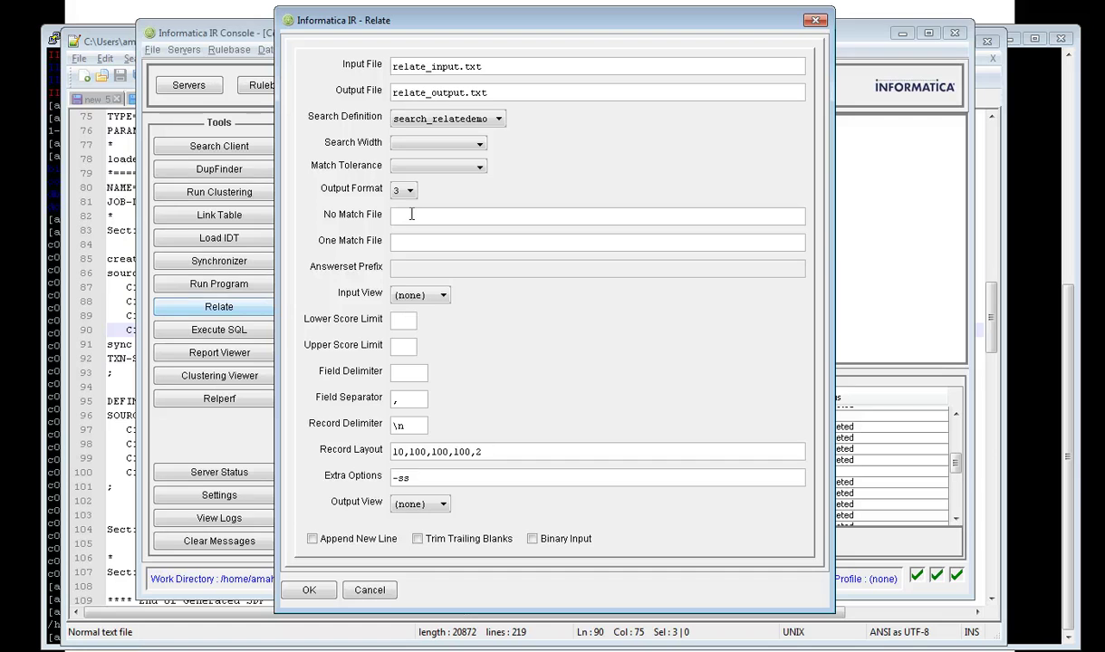
pyautogui.click(485, 70)
pyautogui.hotkey('ctrl', 'a')
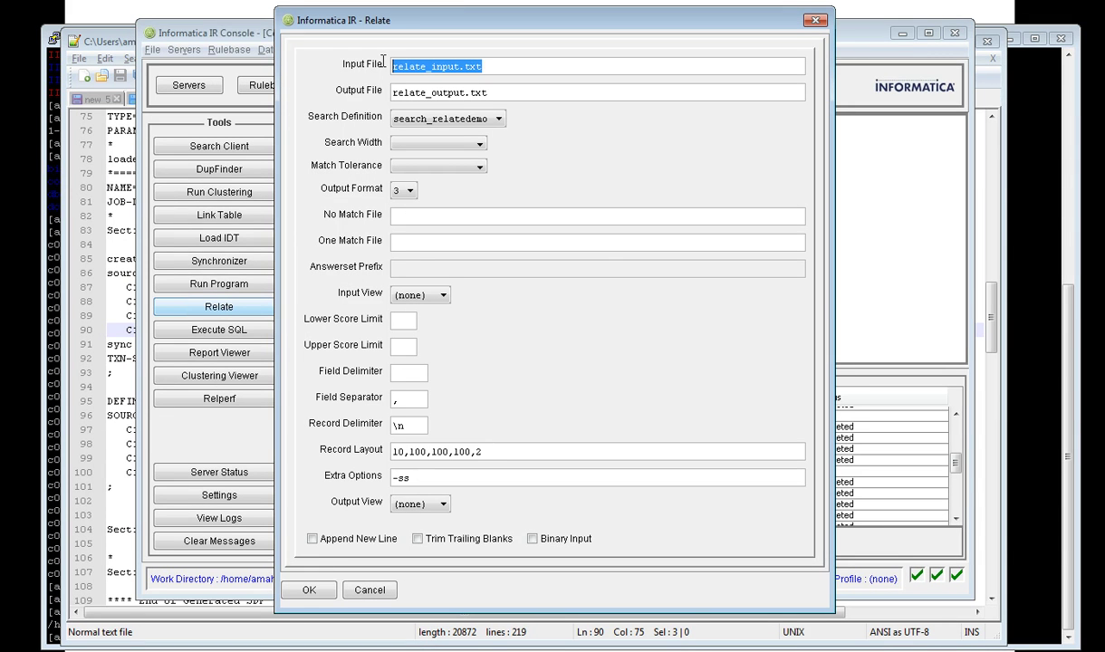
pyautogui.click(469, 92)
pyautogui.hotkey('ctrl', 'a')
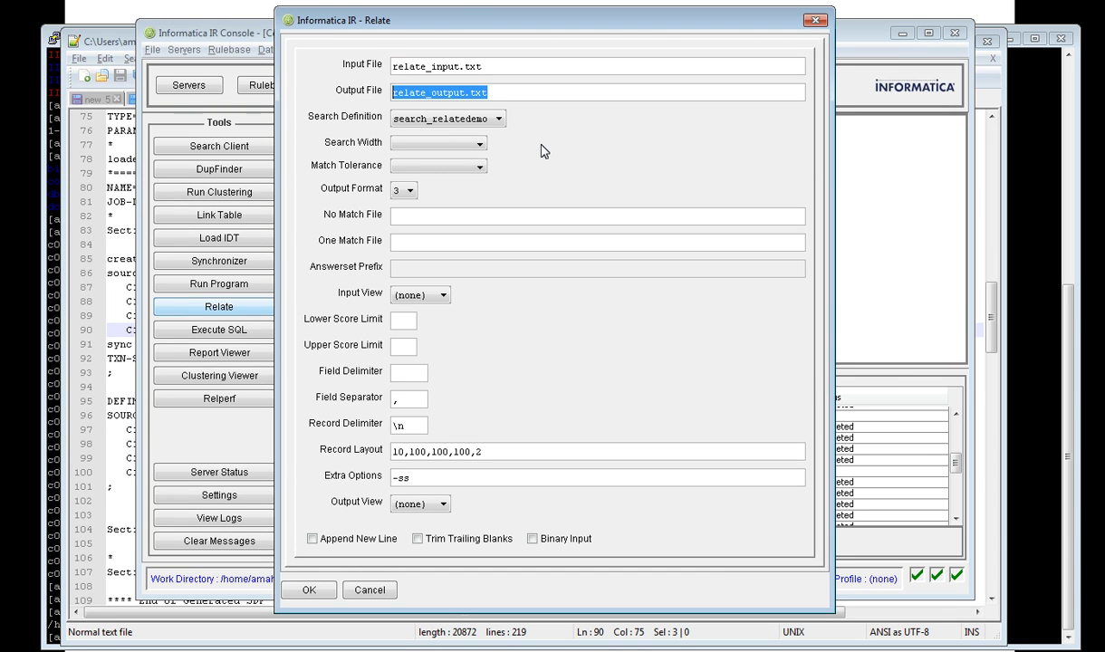
# - Check the extra options and run the Relate job with Append New Line and Trim Trailing Blanks unselected
pyautogui.click(425, 479)
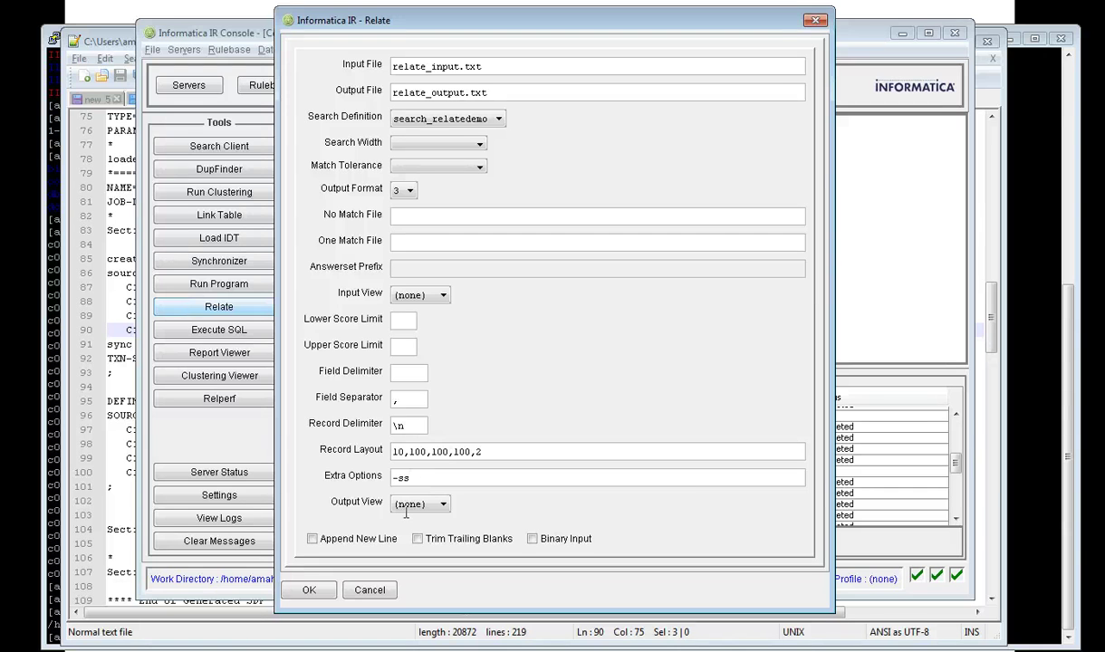
pyautogui.click(327, 544)
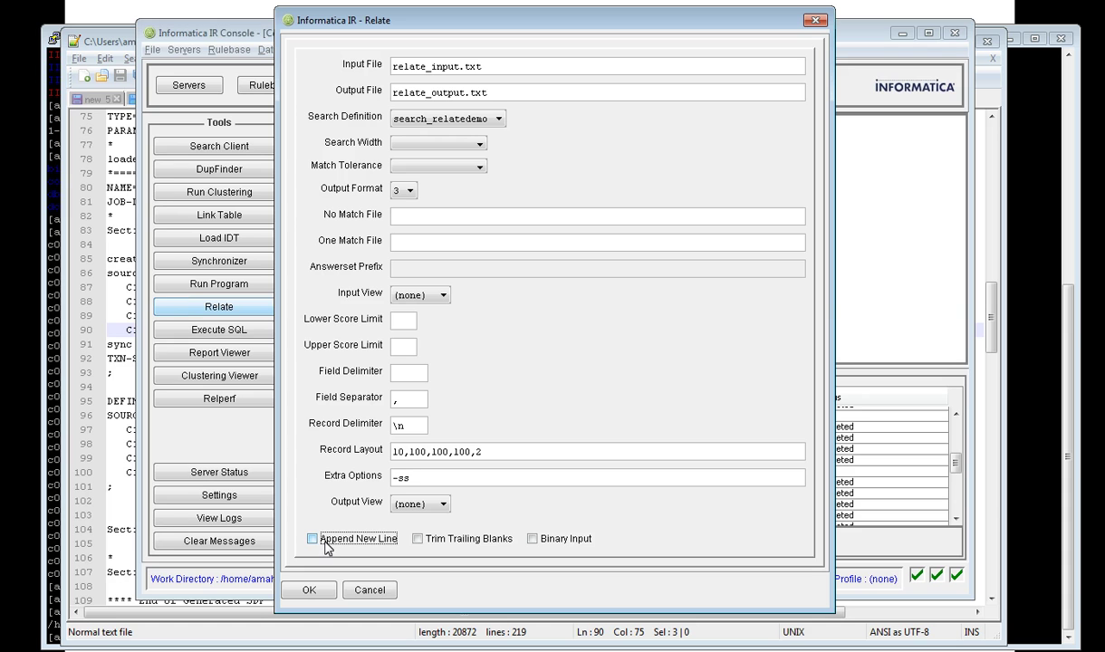
pyautogui.click(449, 545)
pyautogui.click(308, 590)
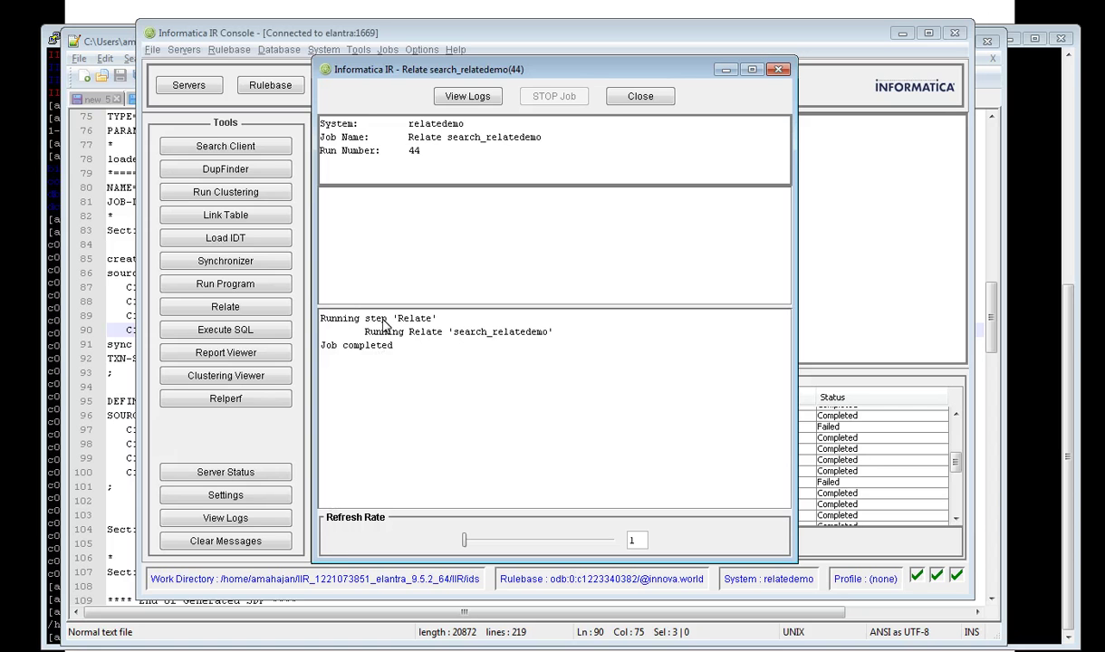
# - View the completed Relate job's logs and examine the output records from the first input record to the end
pyautogui.click(459, 98)
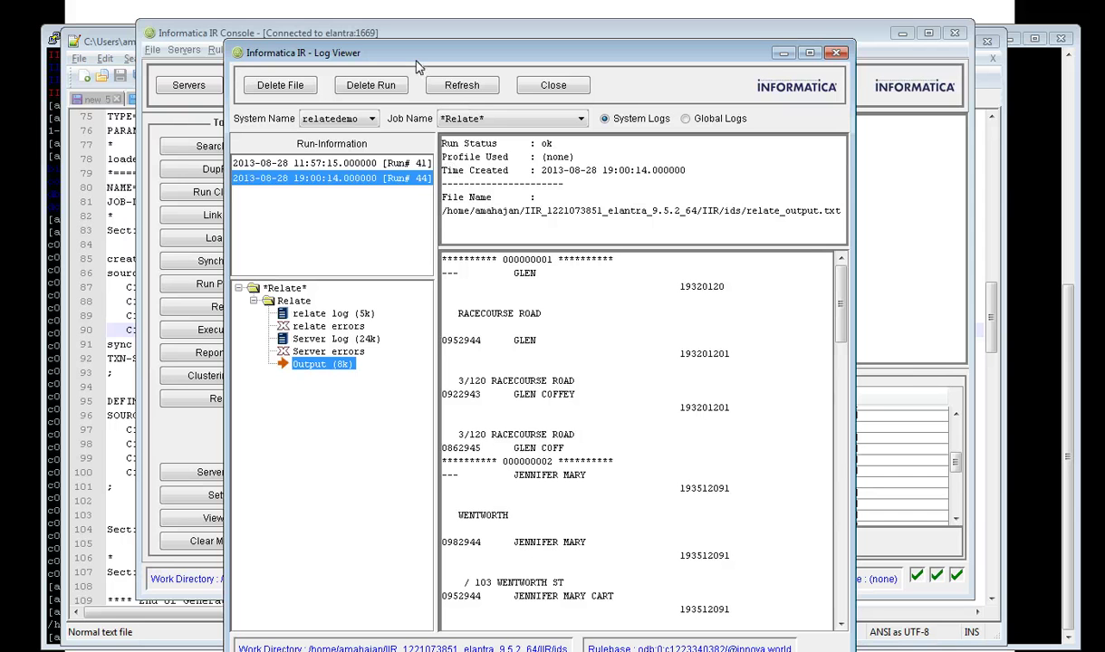
pyautogui.moveTo(411, 56); pyautogui.dragTo(401, 42)
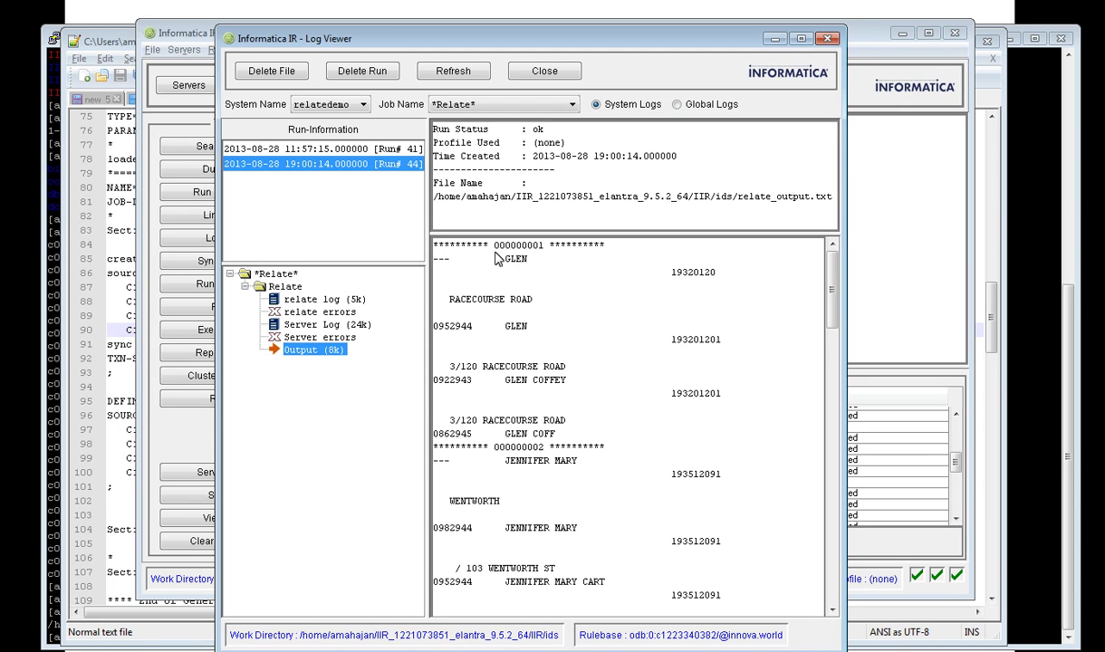
pyautogui.moveTo(510, 260); pyautogui.dragTo(700, 273)
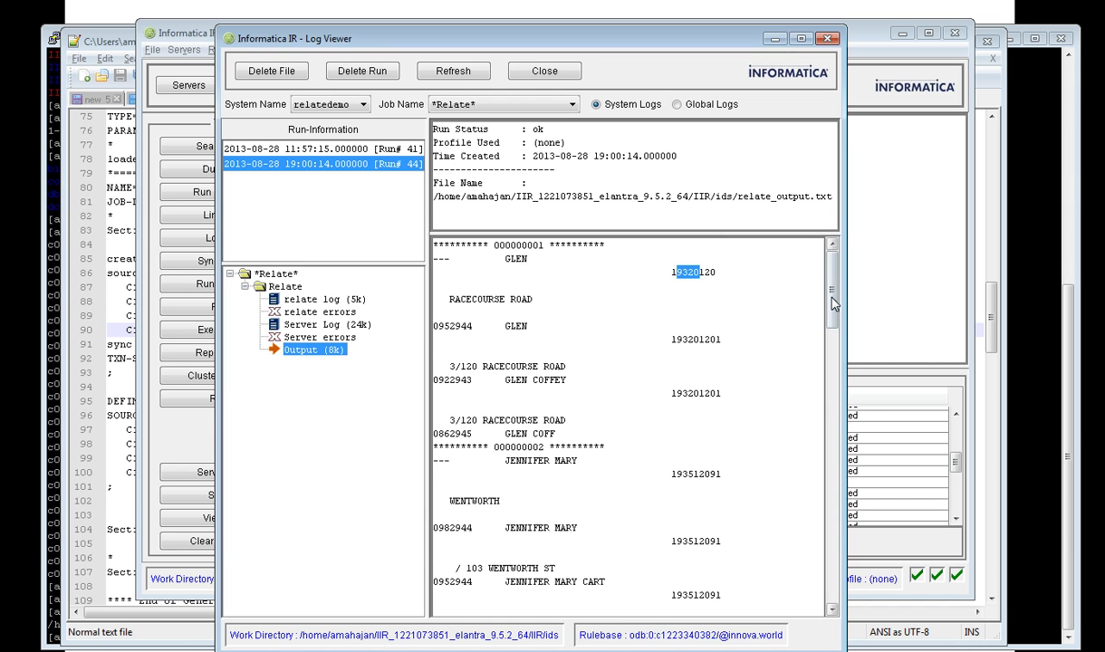
pyautogui.scroll(-1, 793, 288)
pyautogui.moveTo(833, 311); pyautogui.dragTo(777, 571)
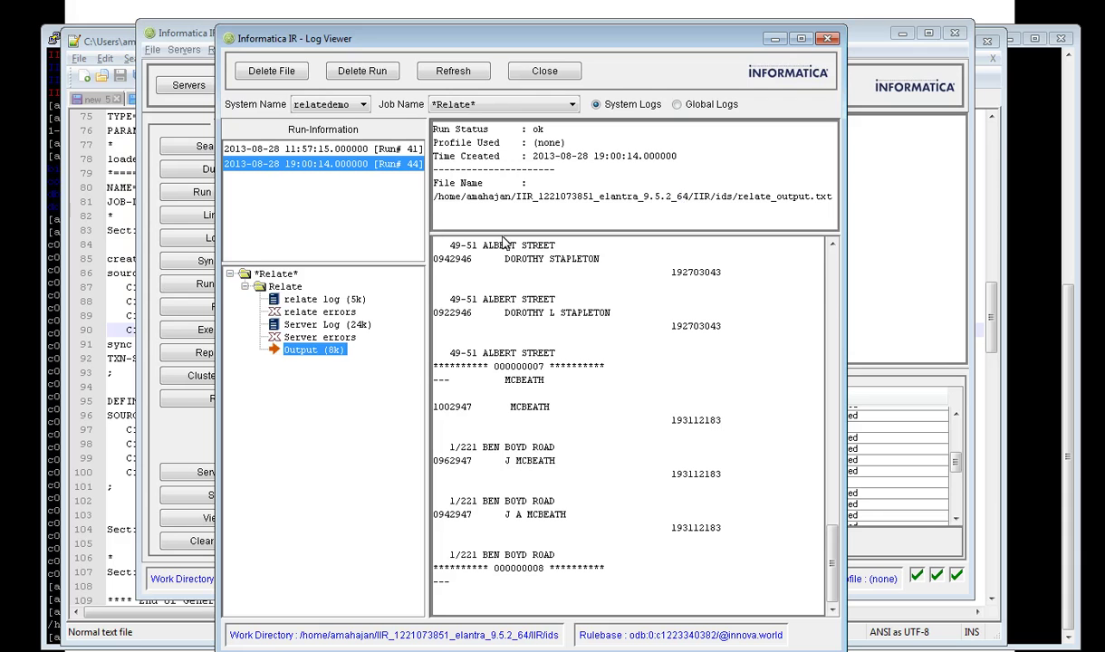
# - Check the relate_output.txt file path in the run details and return to the first record's match results
pyautogui.moveTo(477, 199); pyautogui.dragTo(482, 198)
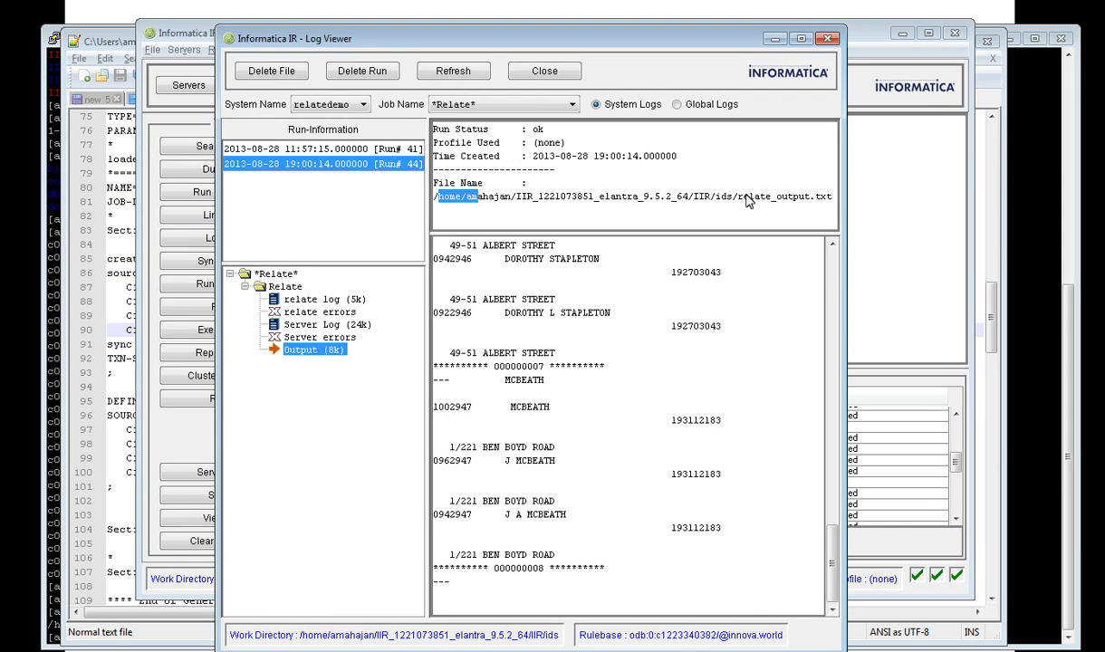
pyautogui.moveTo(743, 196); pyautogui.dragTo(801, 211)
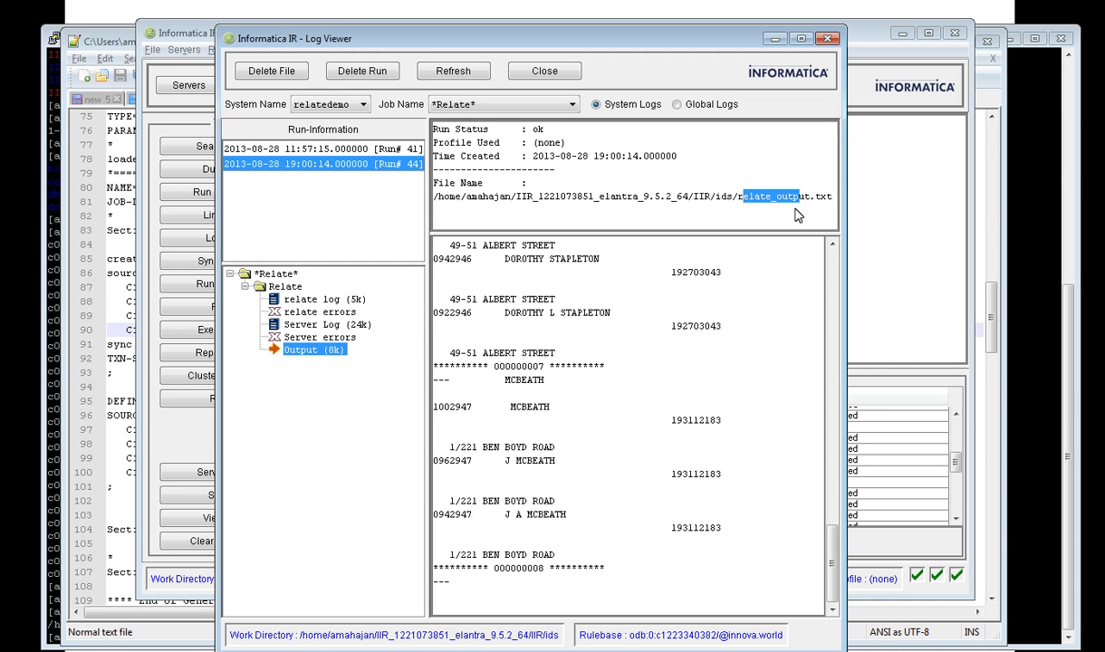
pyautogui.click(797, 216)
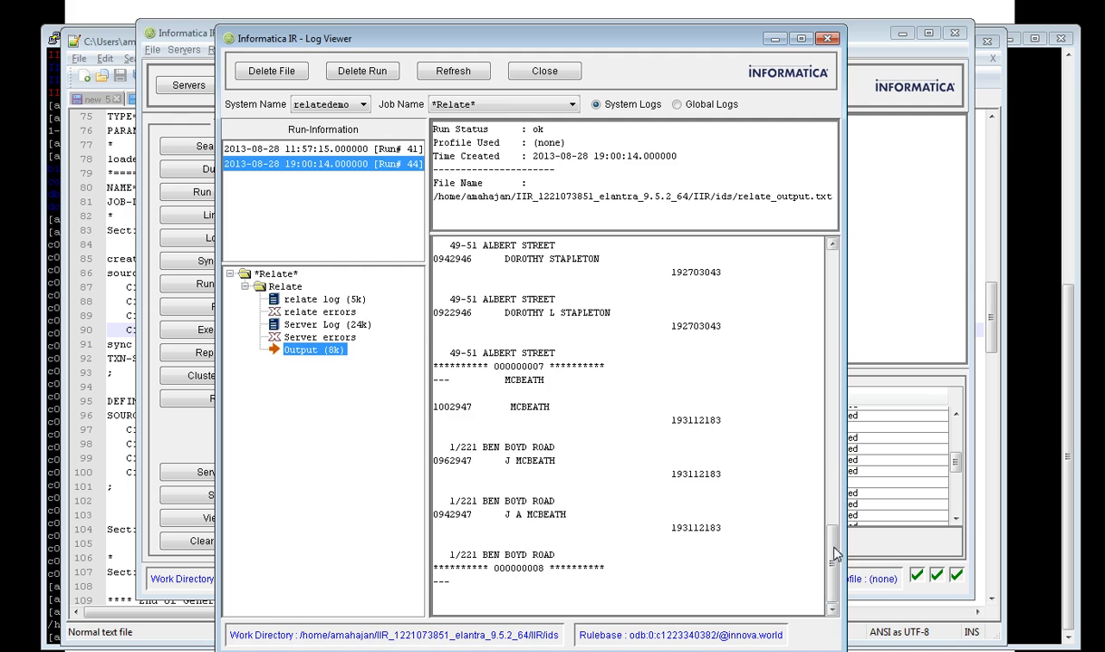
pyautogui.scroll(8, 789, 410)
pyautogui.scroll(10, 789, 410)
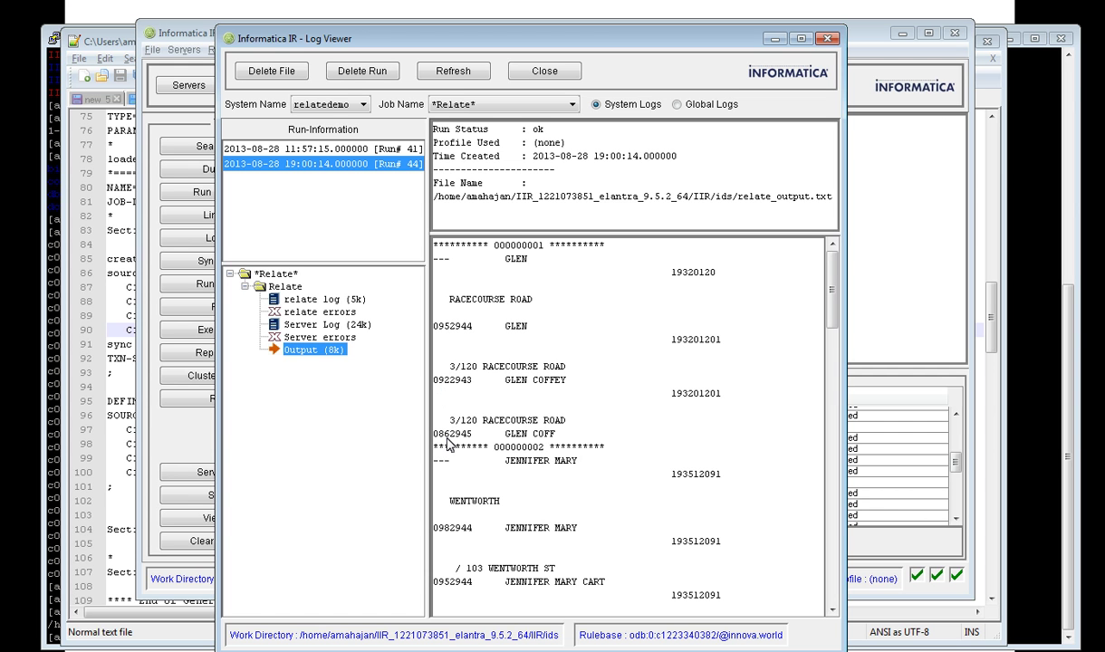
# - Open the Server Log of the latest Relate run
pyautogui.click(332, 328)
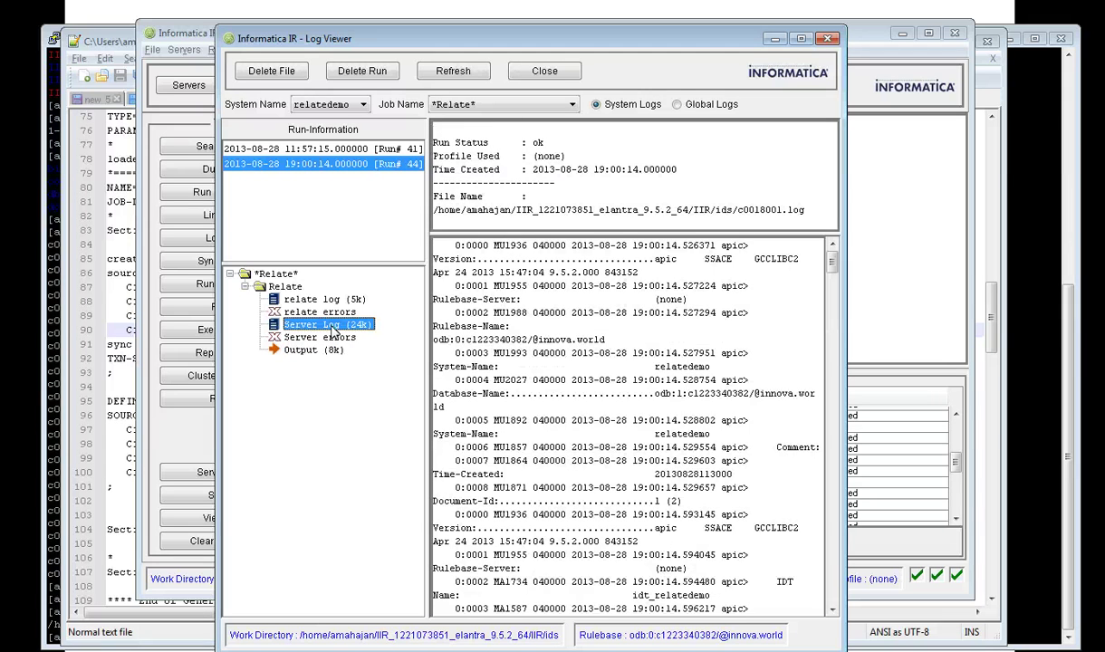
# - Open the relate log of the latest Relate run and examine the search times of the first three transactions
pyautogui.click(311, 298)
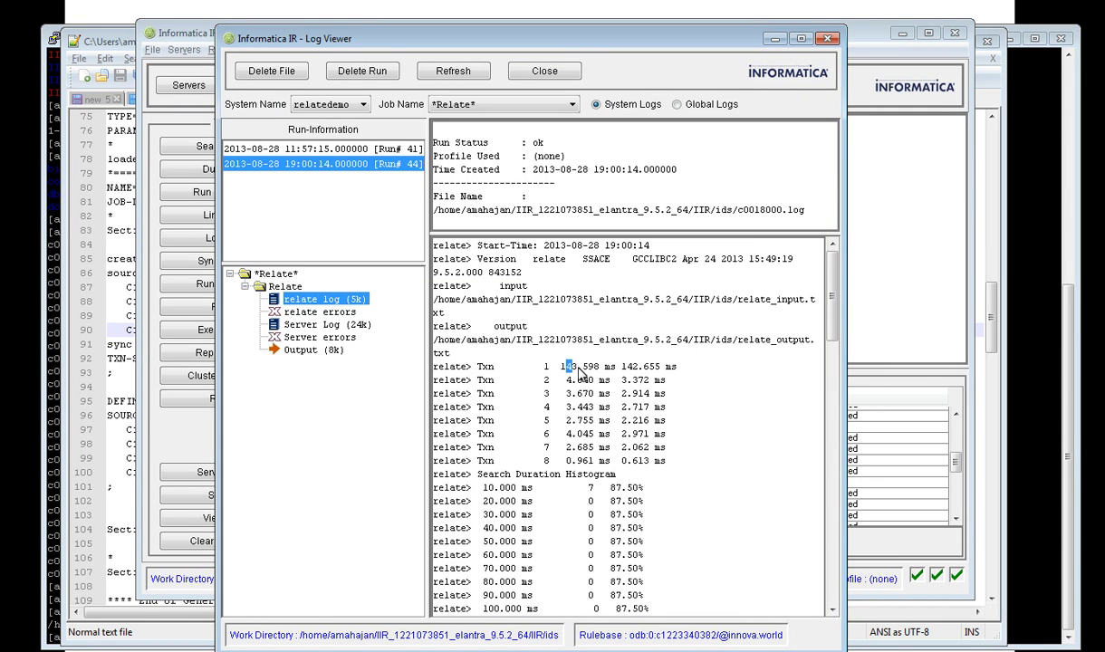
pyautogui.moveTo(566, 367); pyautogui.dragTo(604, 381)
pyautogui.click(587, 373)
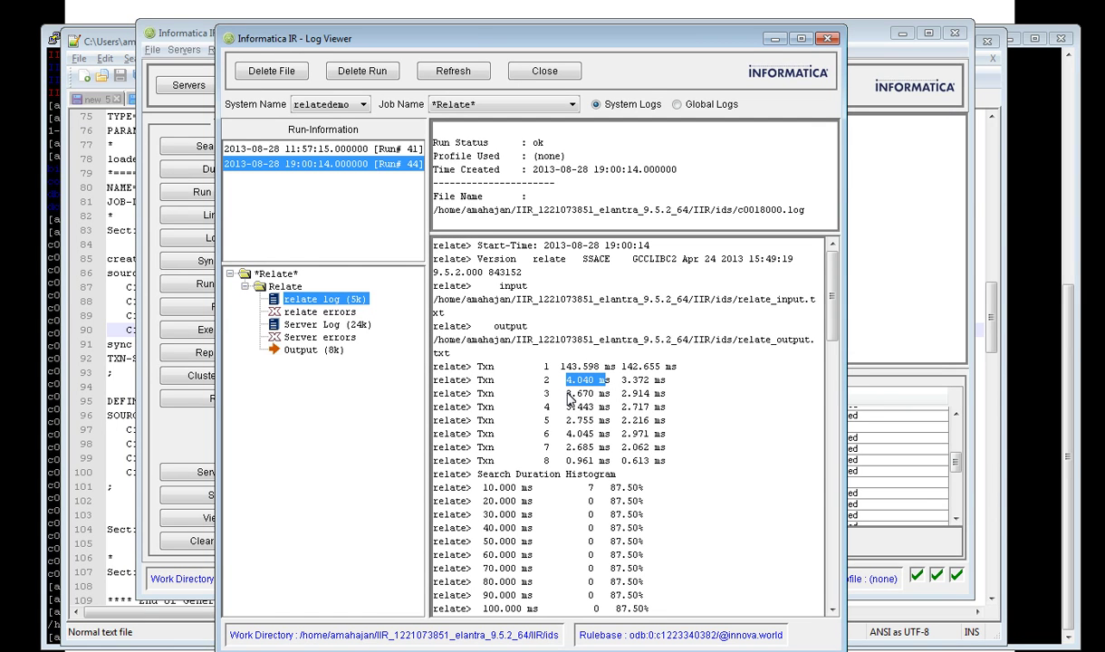
pyautogui.moveTo(572, 393); pyautogui.dragTo(594, 394)
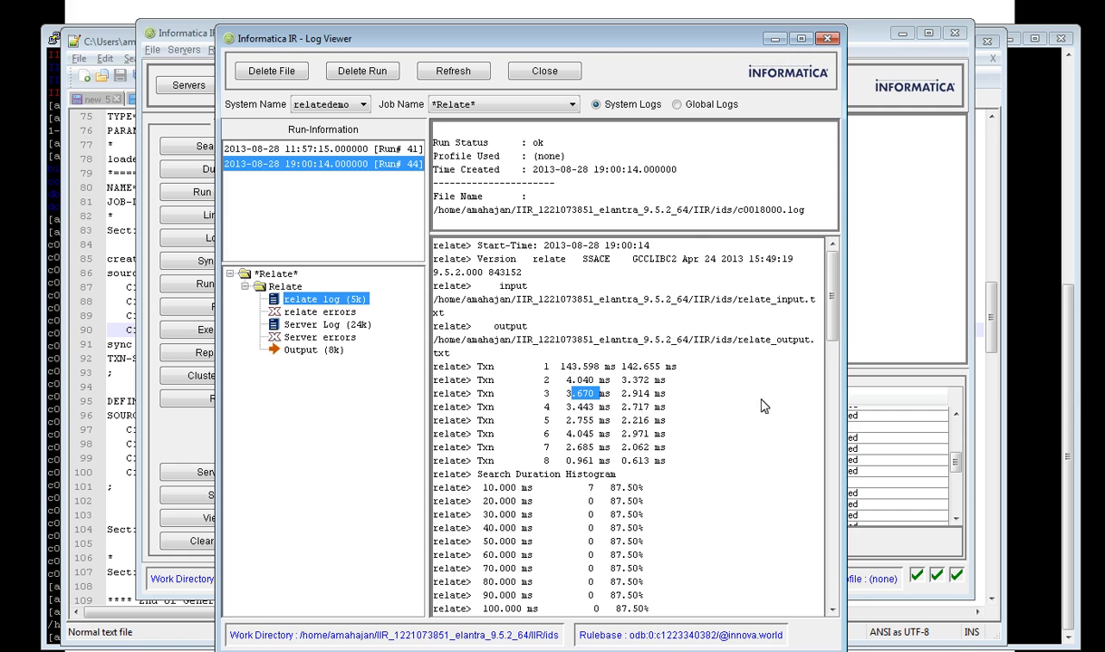
# - Review the relate log's search duration and call histograms and its run summary, returning to the transaction times
pyautogui.scroll(-2, 834, 338)
pyautogui.scroll(-3, 792, 324)
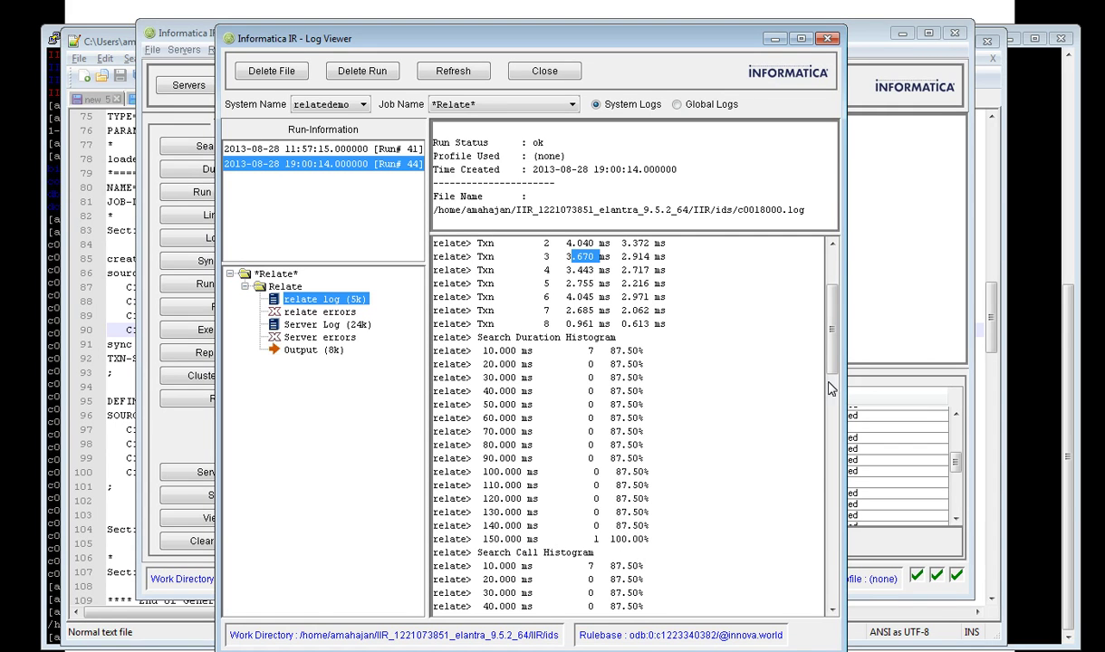
pyautogui.moveTo(837, 356); pyautogui.dragTo(830, 429)
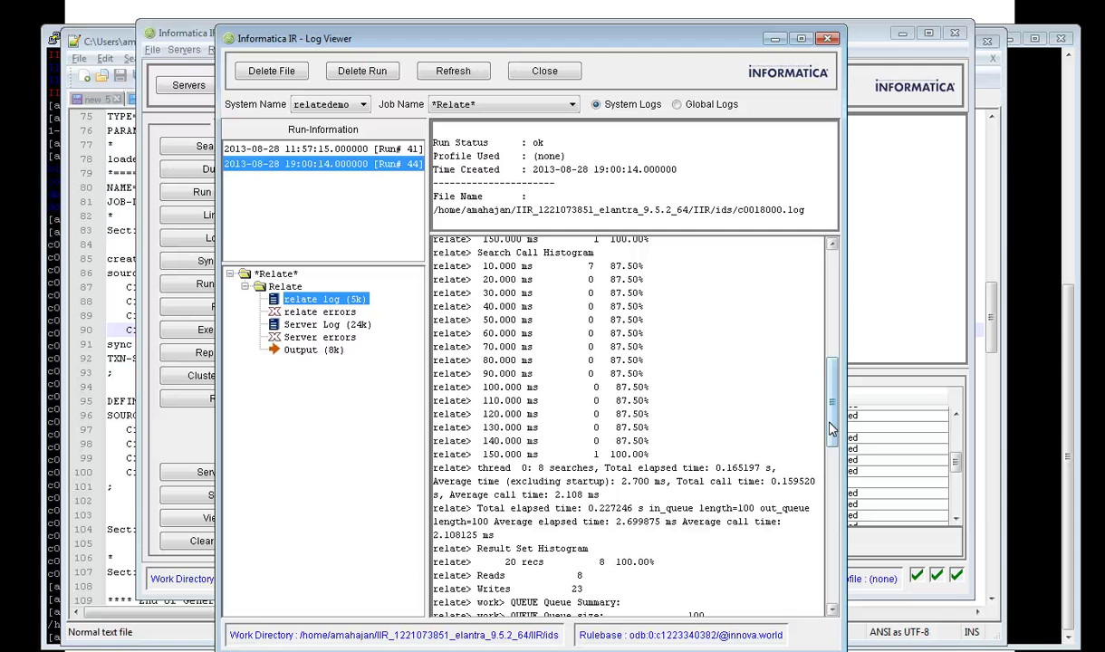
pyautogui.moveTo(832, 429); pyautogui.dragTo(775, 297)
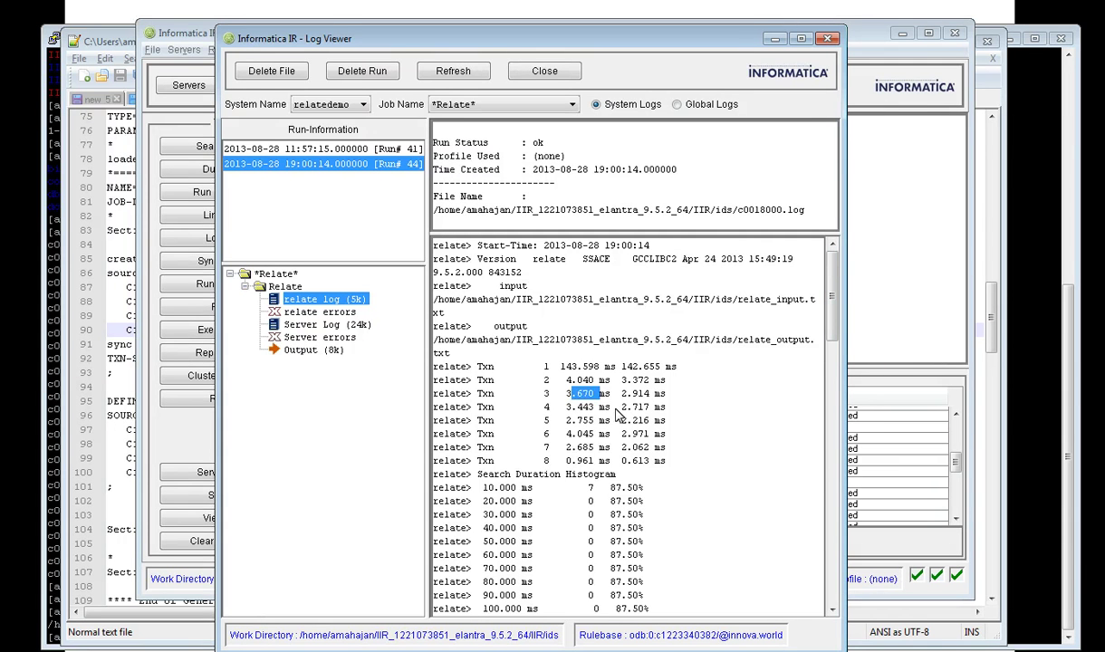
pyautogui.click(616, 414)
# - Dismiss the log viewer and the completed Relate job window to return to the console's tools
pyautogui.click(777, 38)
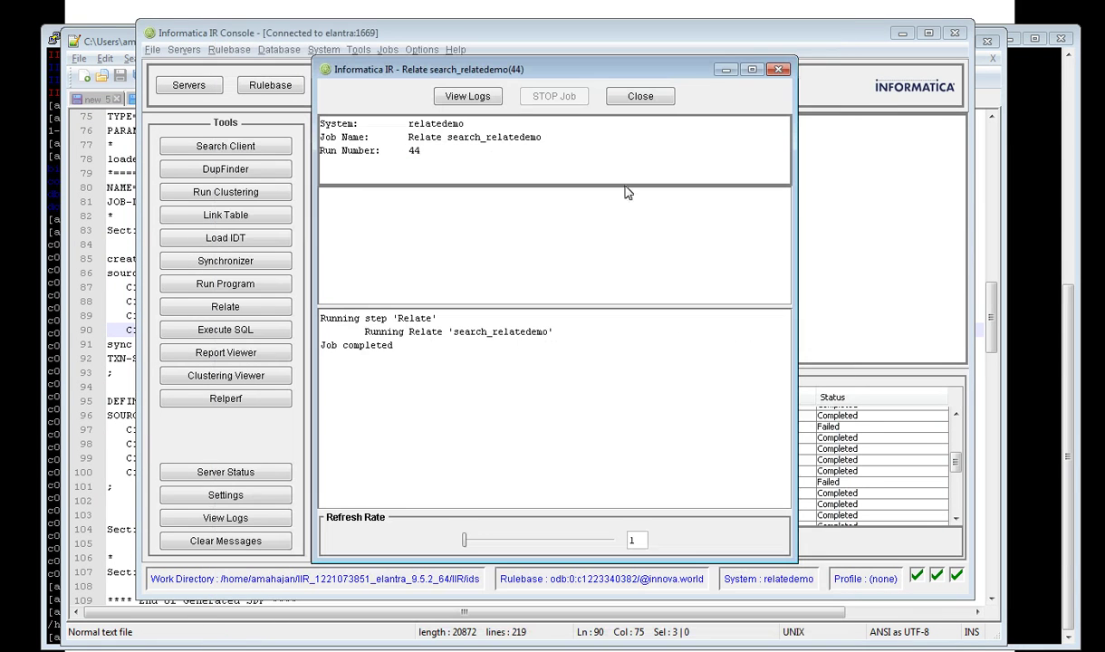
pyautogui.click(779, 71)
pyautogui.click(489, 86)
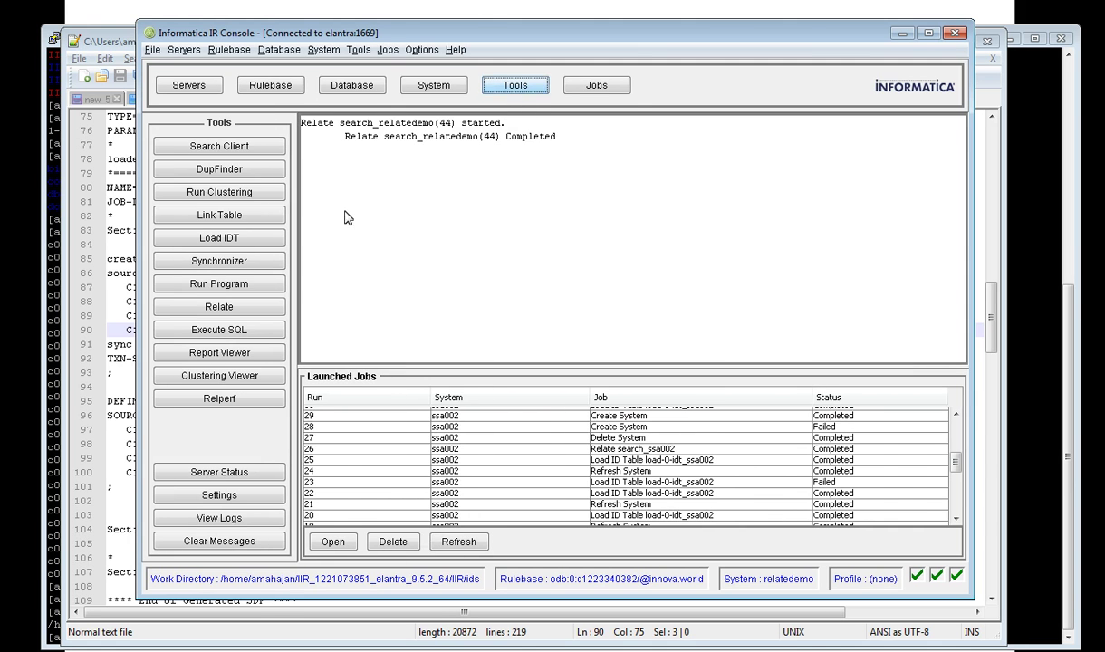
# - Reopen the Relate job settings for review, cancel without running, and check the work directory's description
pyautogui.click(217, 306)
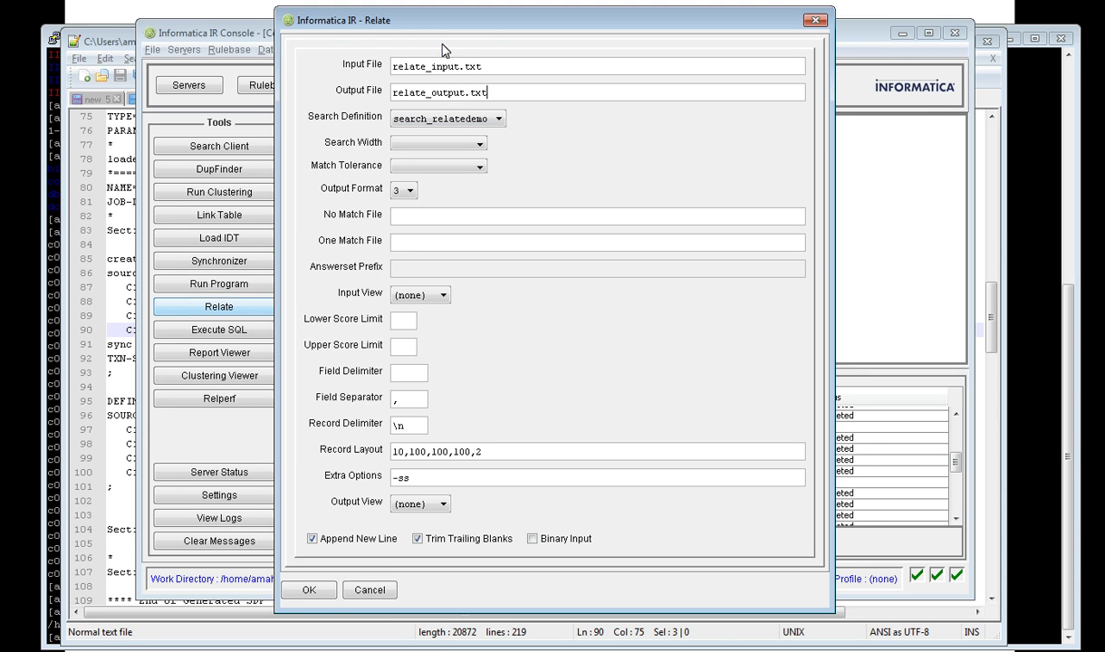
pyautogui.moveTo(444, 30); pyautogui.dragTo(596, 41)
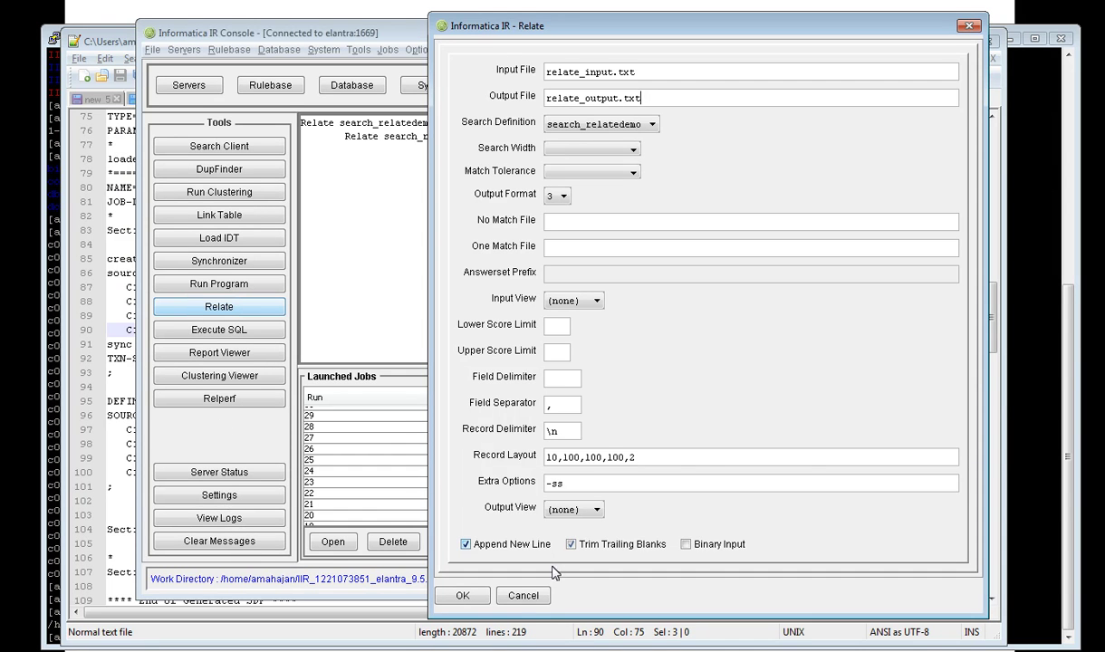
pyautogui.click(523, 595)
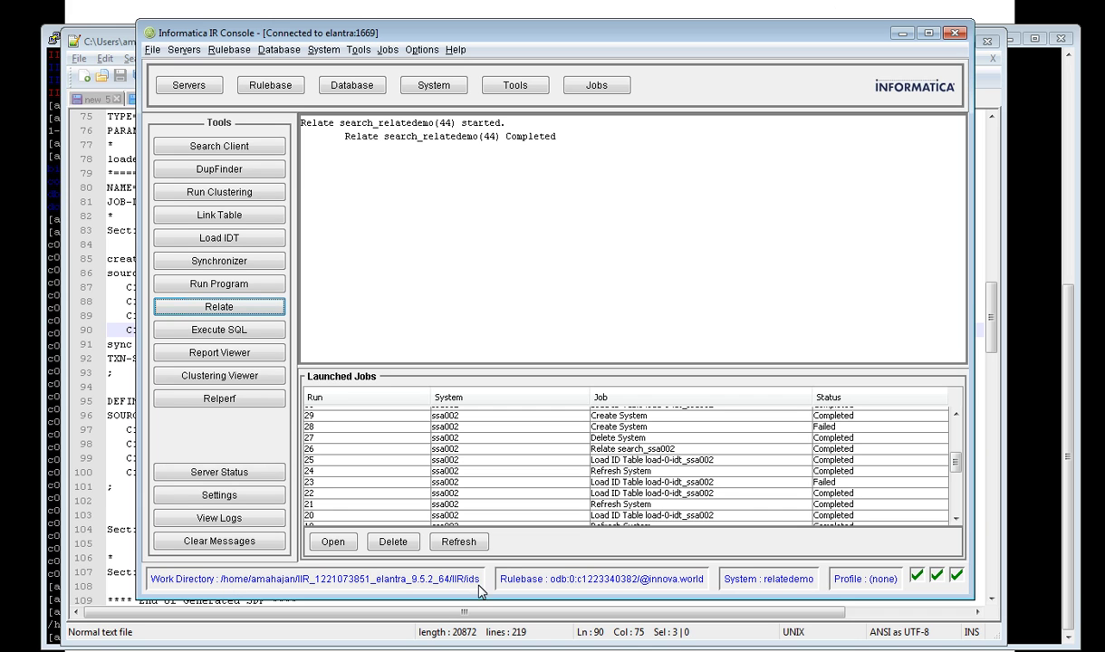
pyautogui.moveTo(479, 586)
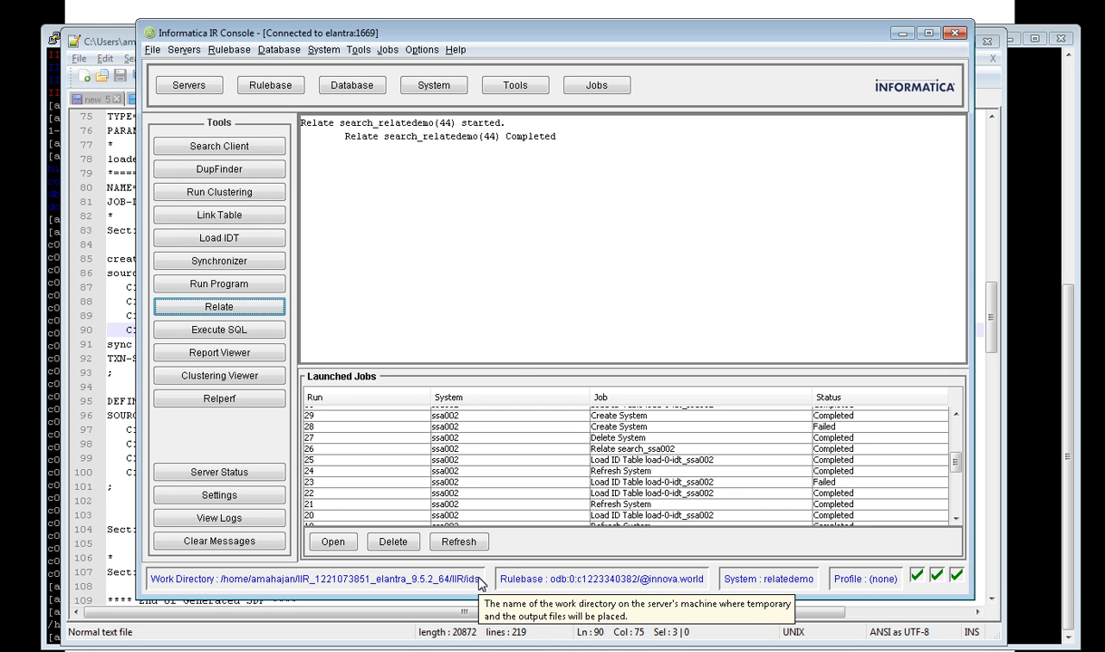